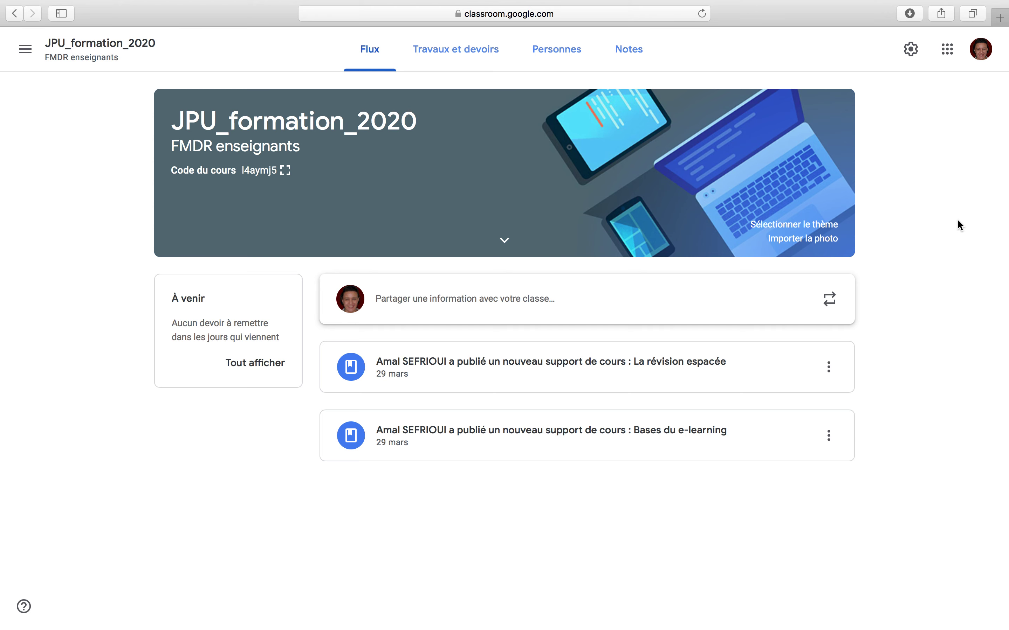
# Step: Open the course's Google Agenda from the coursework page and display Thursday 2 April 2020
pyautogui.click(475, 56)
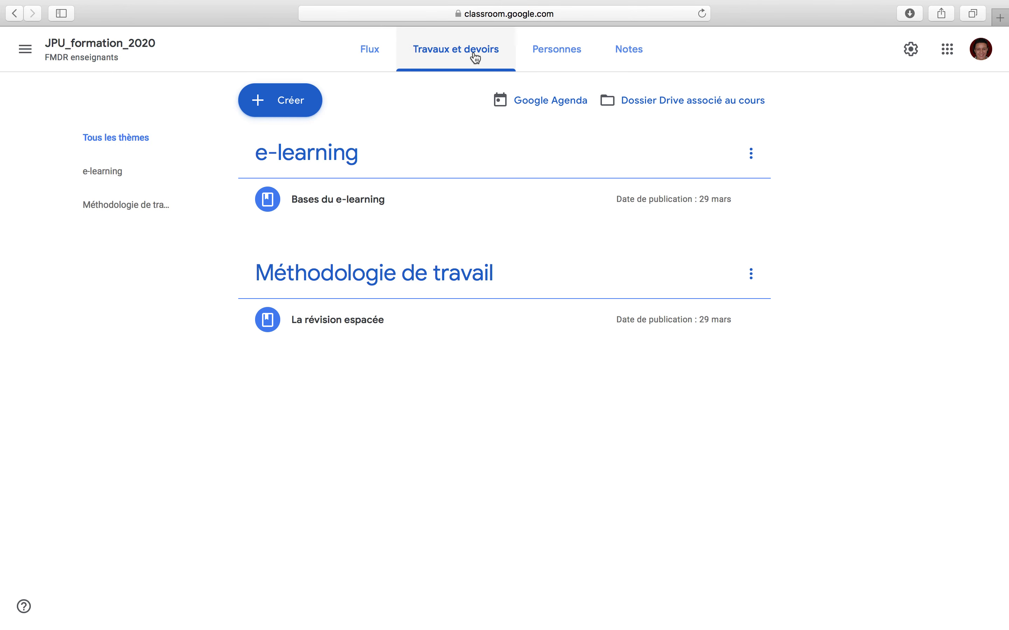
pyautogui.click(540, 99)
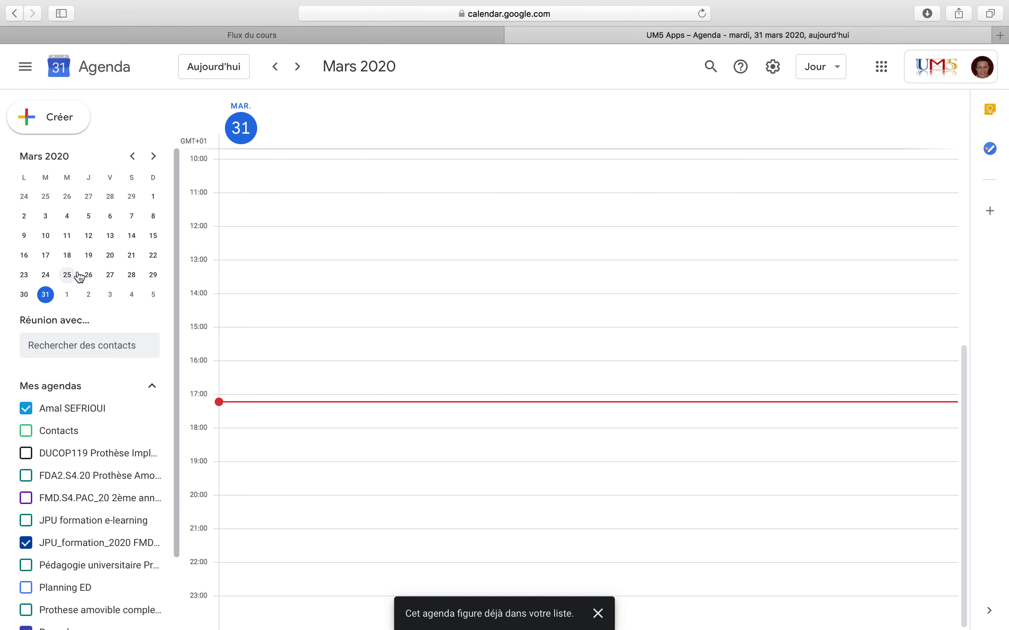
pyautogui.click(88, 294)
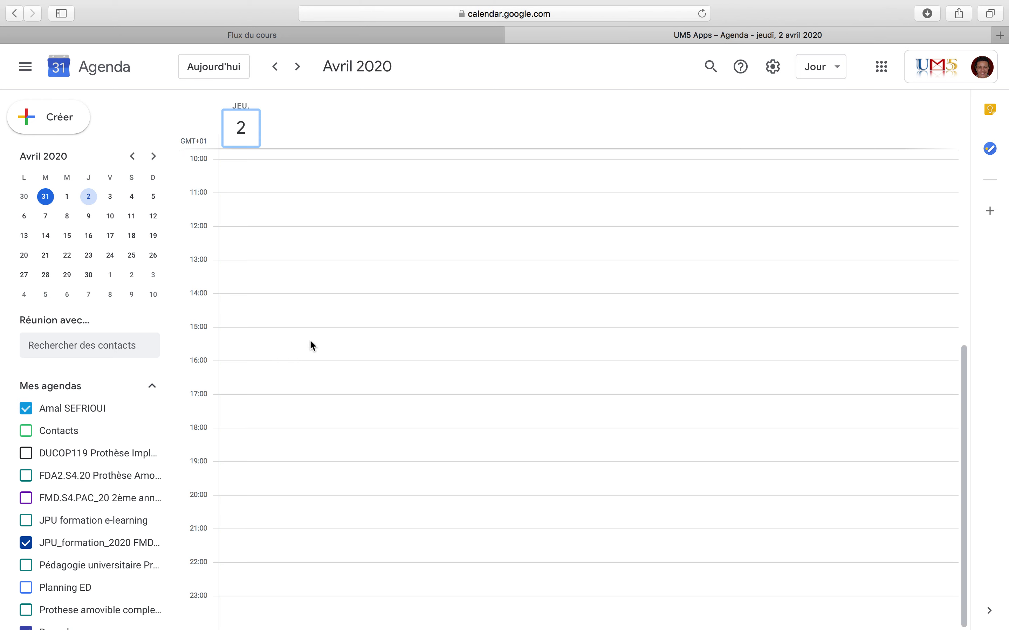
# Step: Start a 14:00 to 15:00 event on 2 April titled "Visioconférence révision cours 1"
pyautogui.click(278, 301)
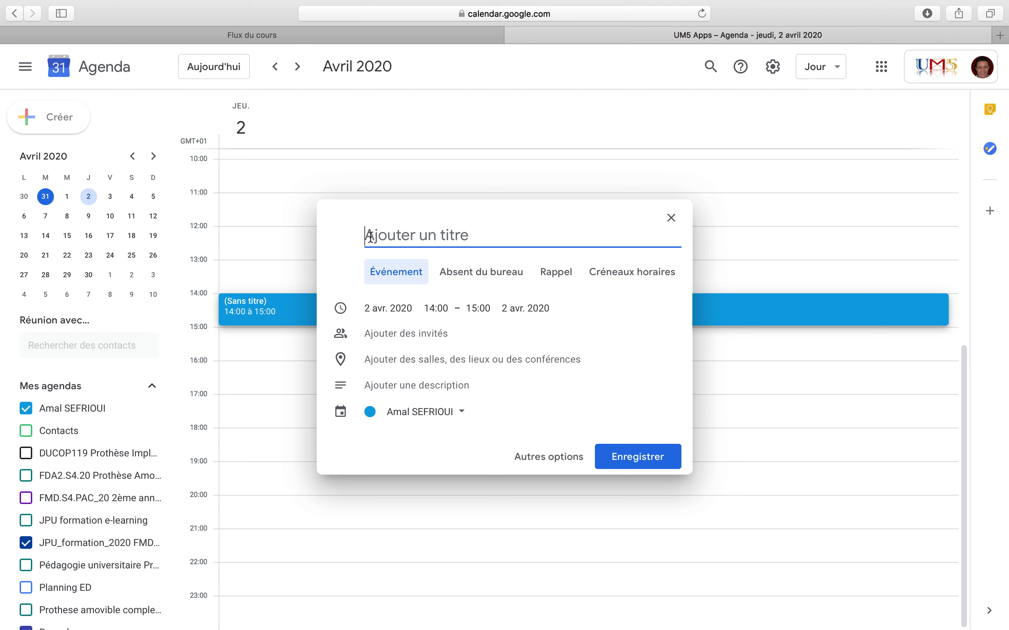
pyautogui.write('V')
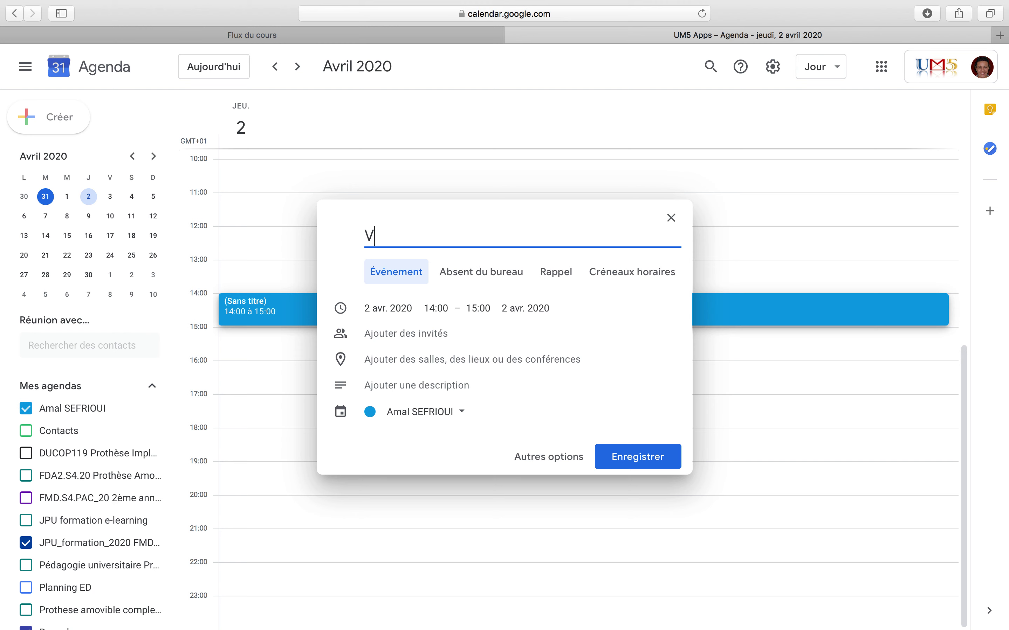
pyautogui.write('isioconfére')
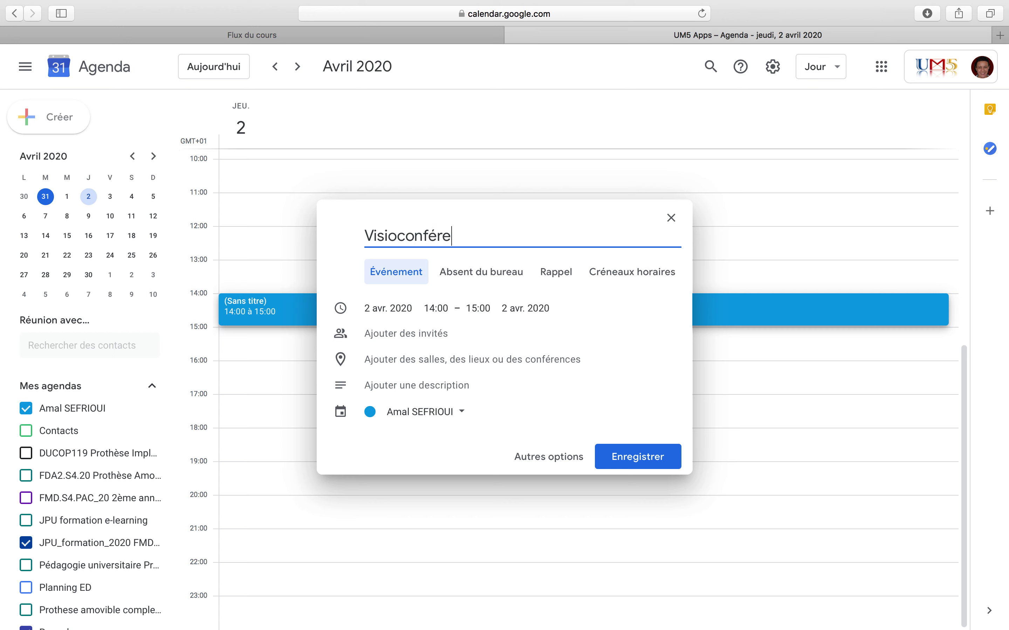
pyautogui.write('nce rec')
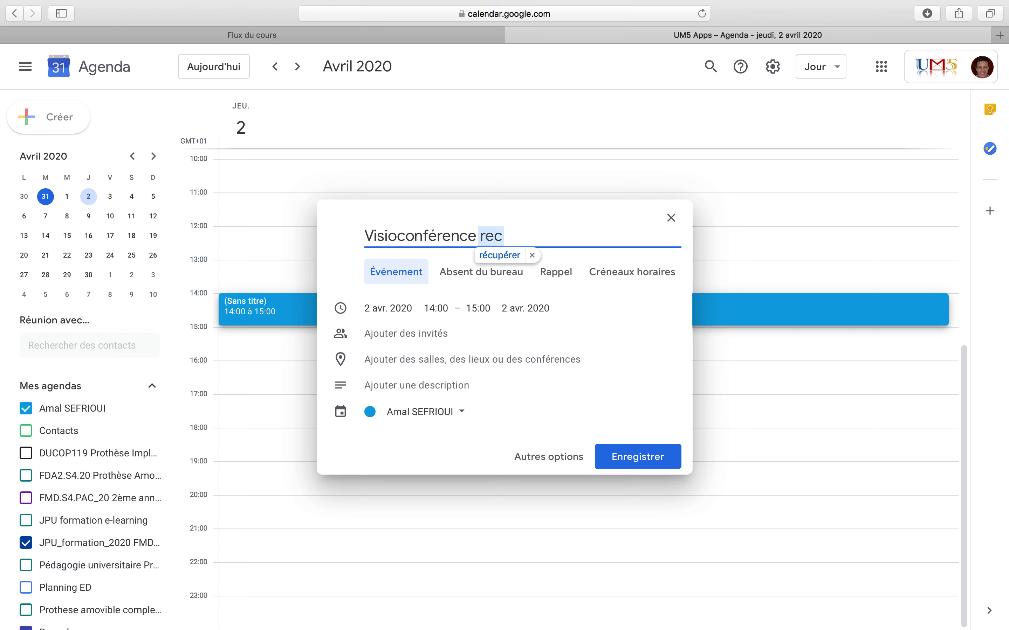
pyautogui.press('BackSpace')
pyautogui.write('vi')
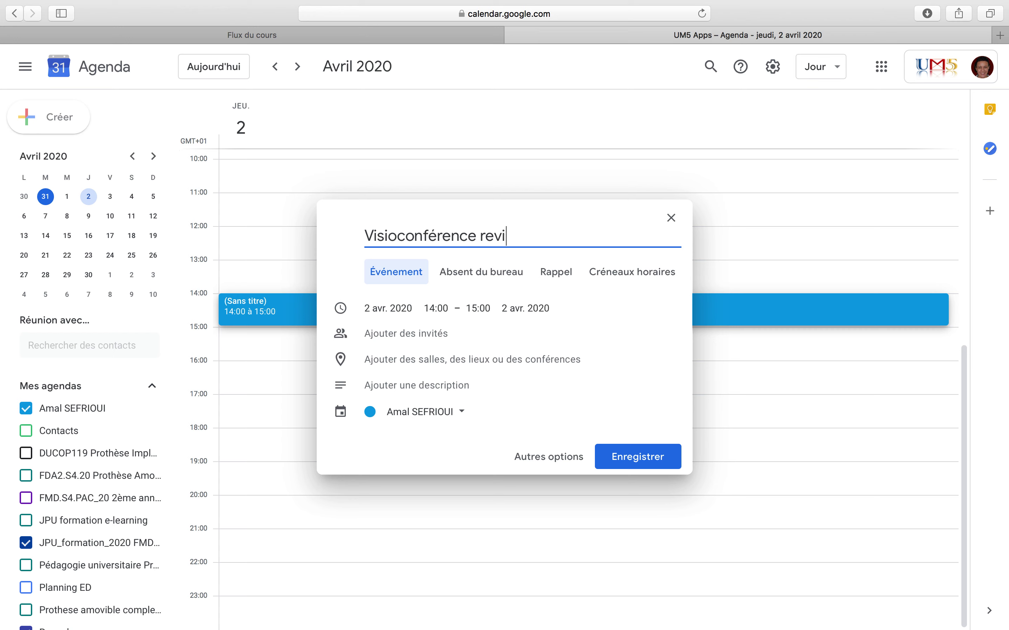
pyautogui.write('sion cours 1')
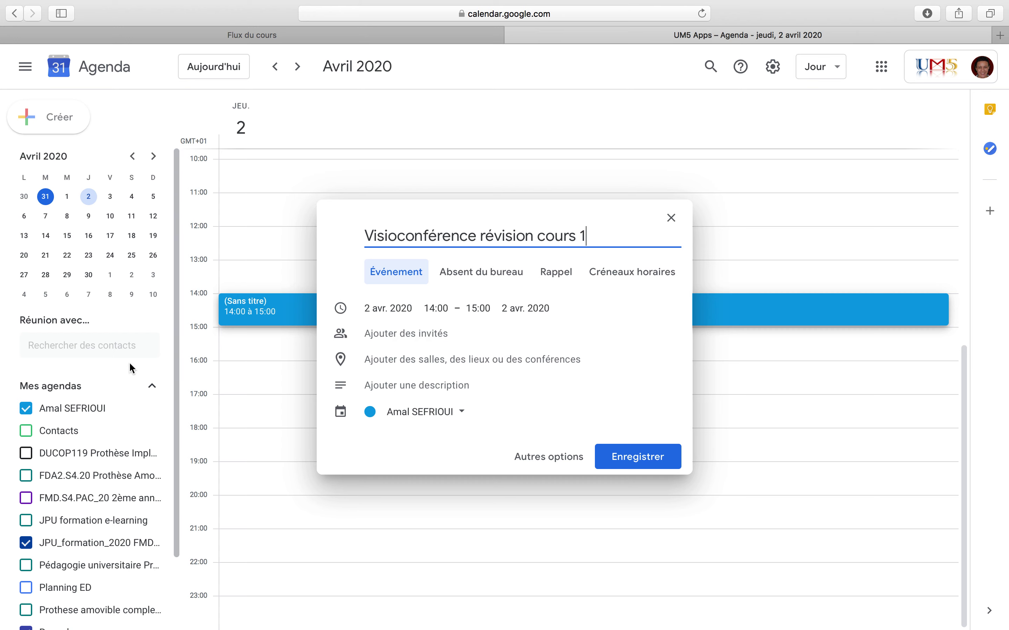
# Step: Display the "JPU formation e-learning" calendar and save the new event
pyautogui.scroll(-3, 129, 362)
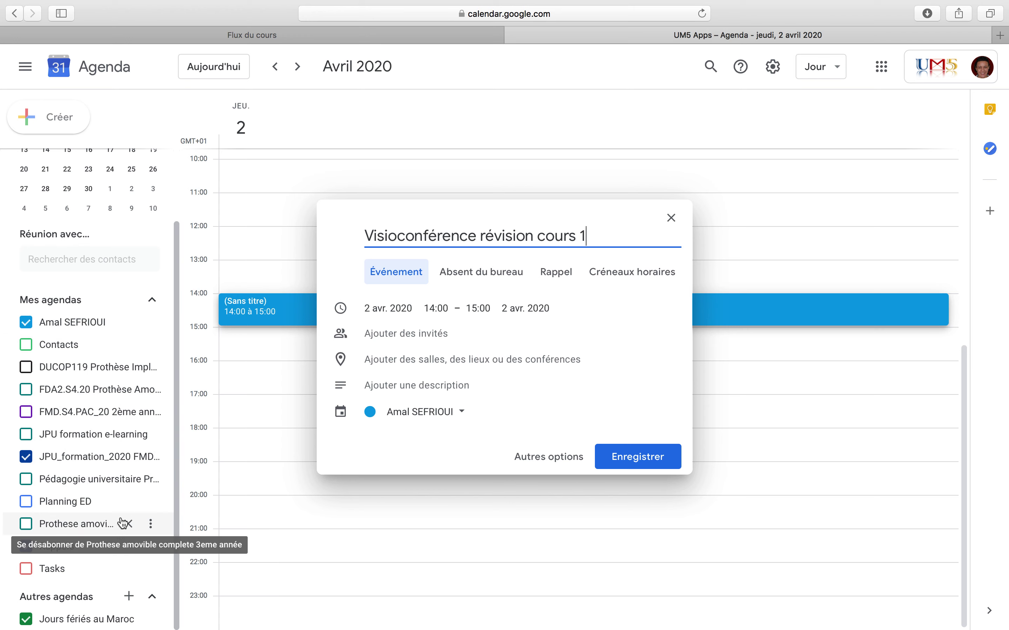
pyautogui.click(26, 435)
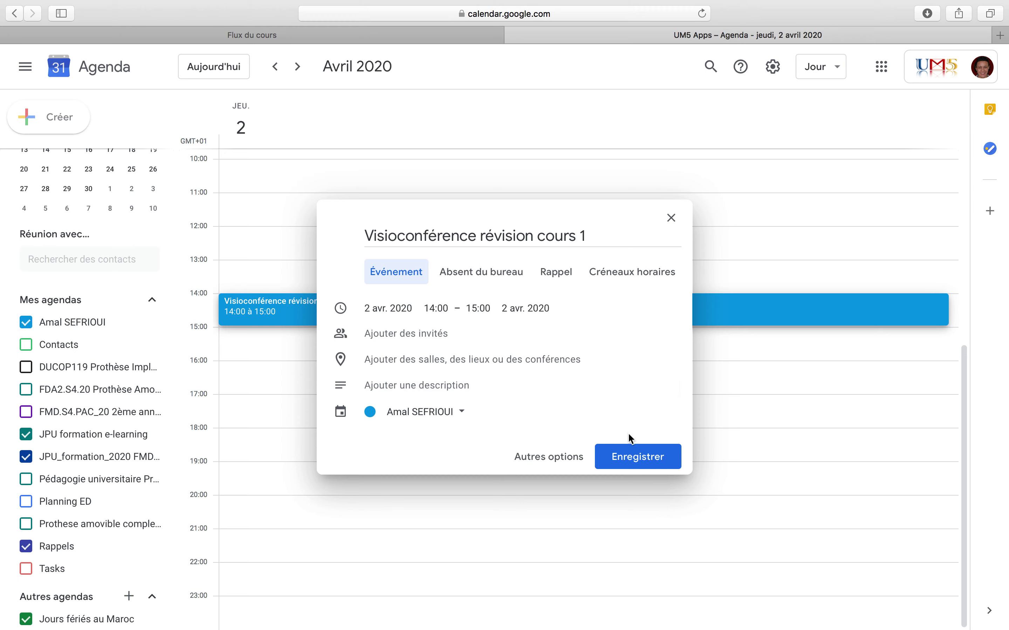
pyautogui.click(630, 459)
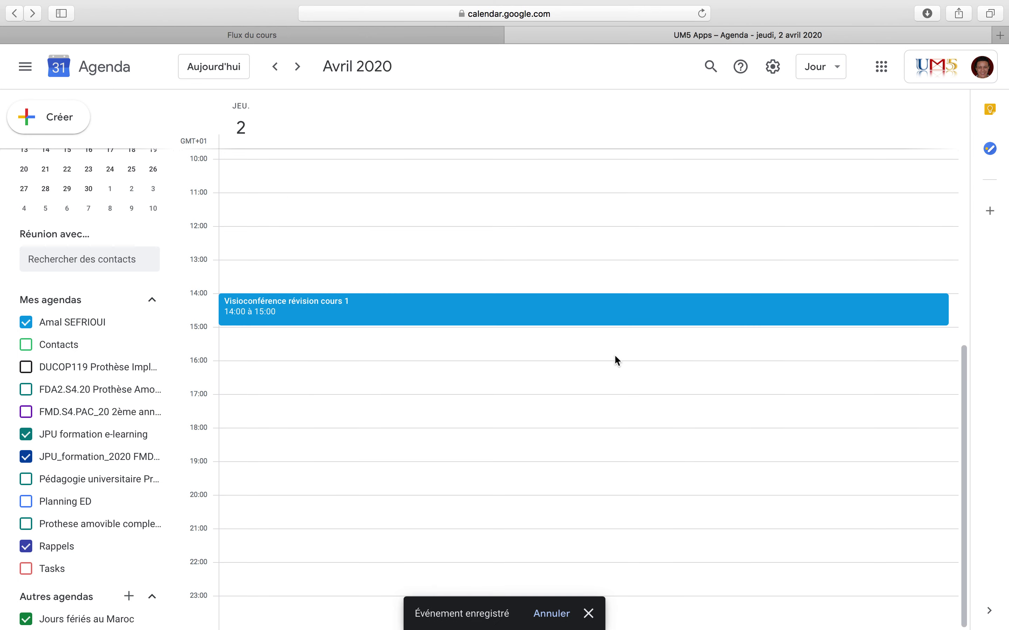
# Step: Edit the saved event to add a Hangouts Meet video conference and set the e-mail reminder to 10 hours before
pyautogui.click(605, 318)
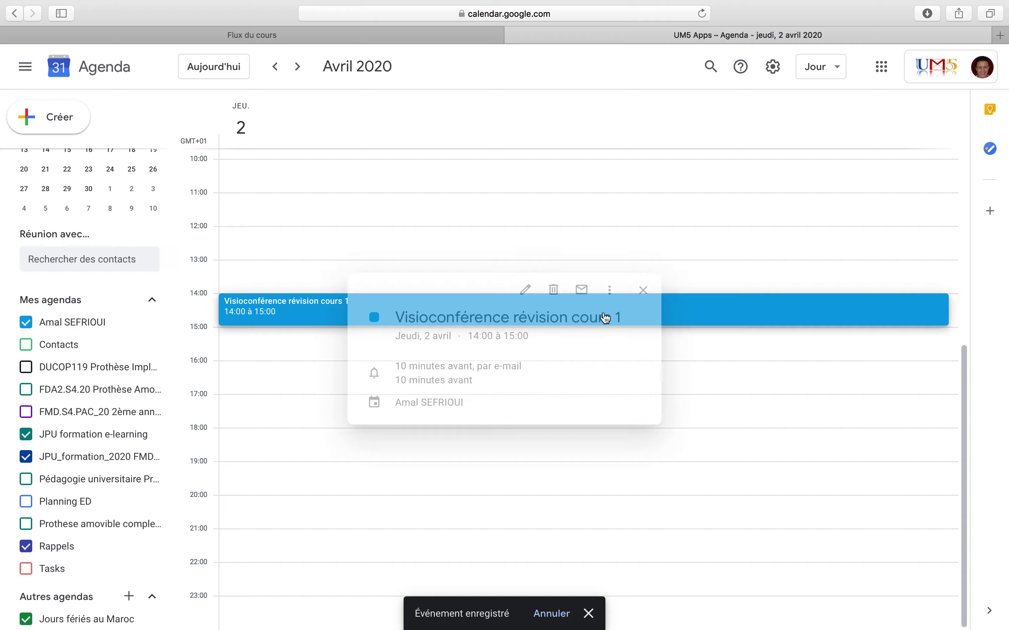
pyautogui.click(666, 306)
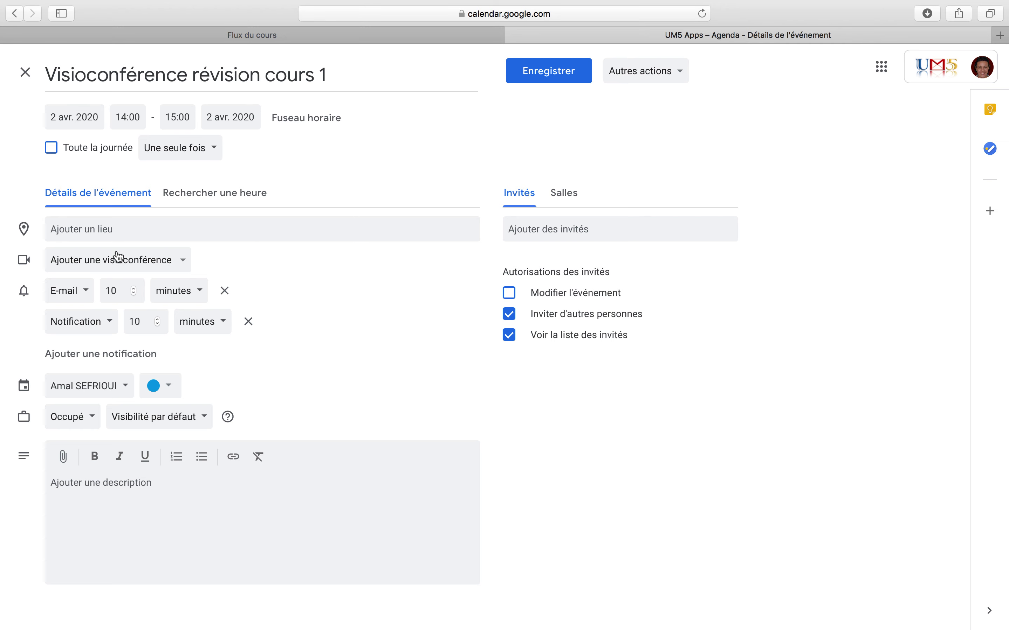
pyautogui.click(174, 259)
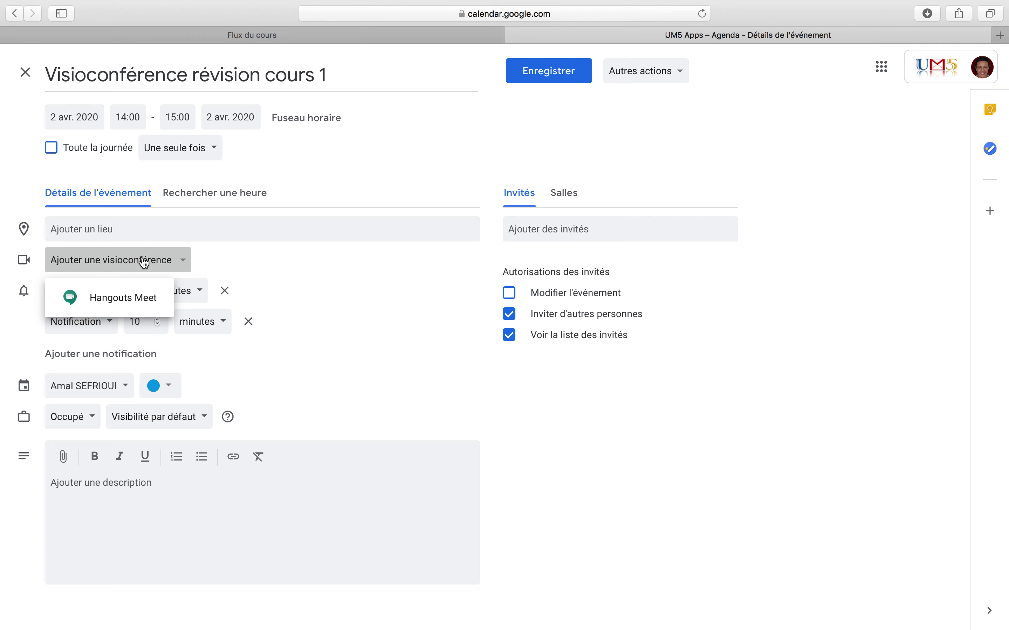
pyautogui.click(103, 300)
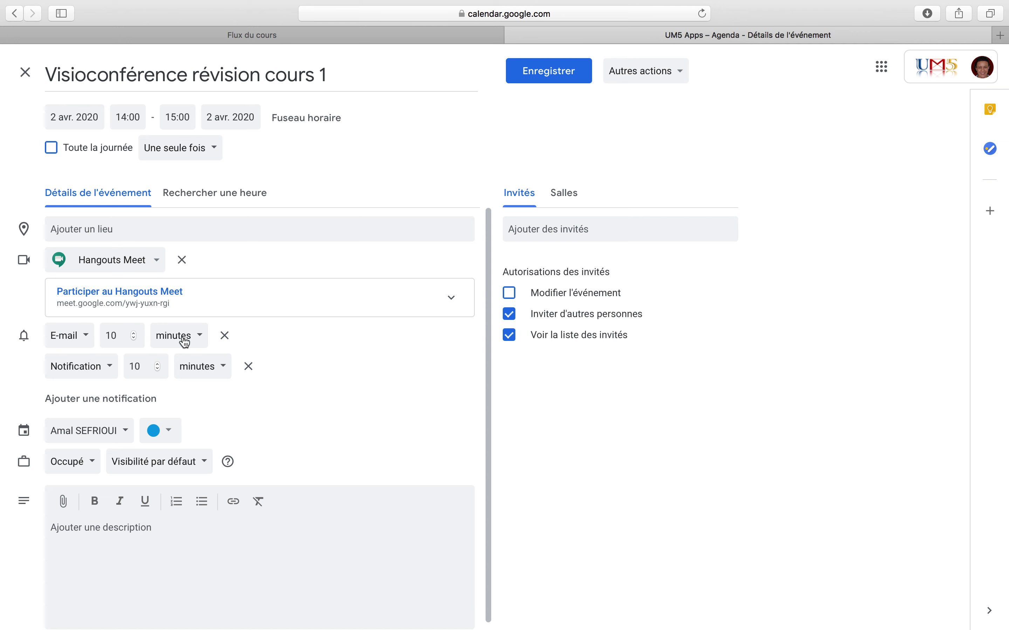
pyautogui.click(202, 340)
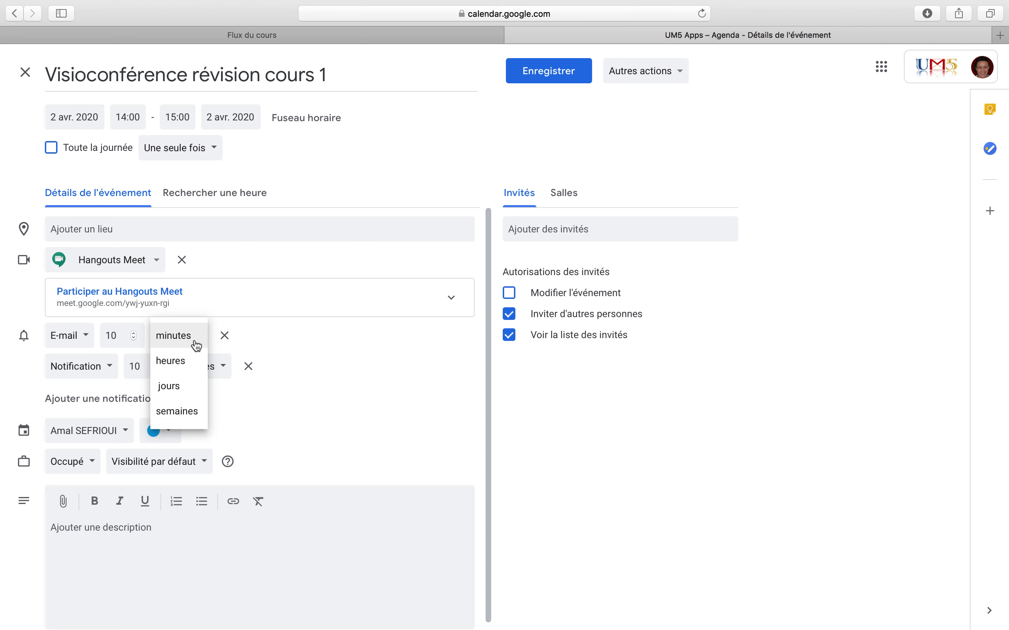
pyautogui.click(179, 359)
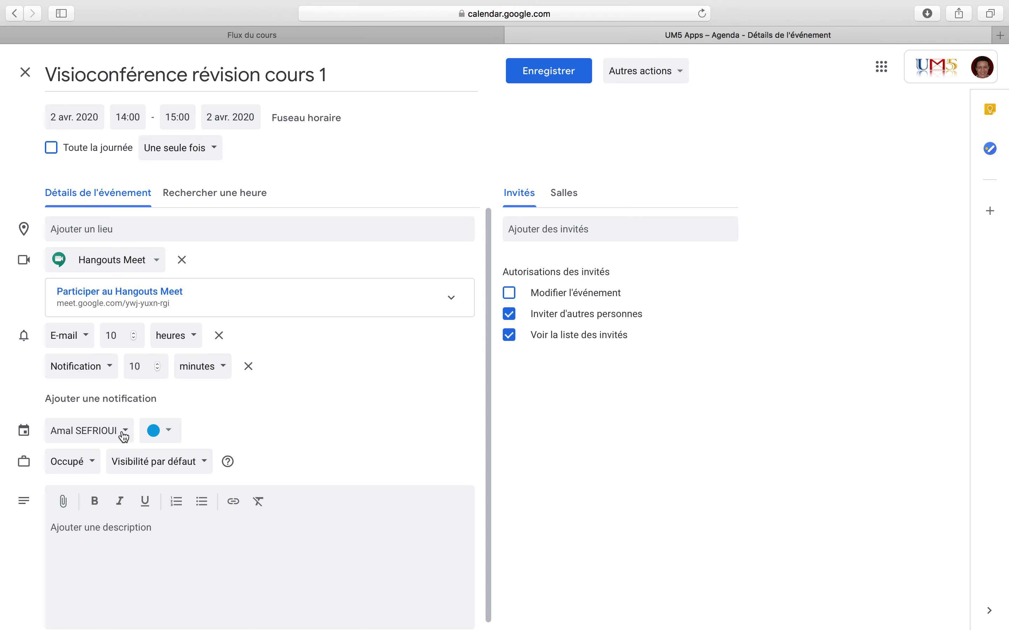
# Step: Add the description "Révision du cours 1" to the event and save it
pyautogui.click(79, 527)
pyautogui.write('Révision de')
pyautogui.press('BackSpace')
pyautogui.write('u cours 1')
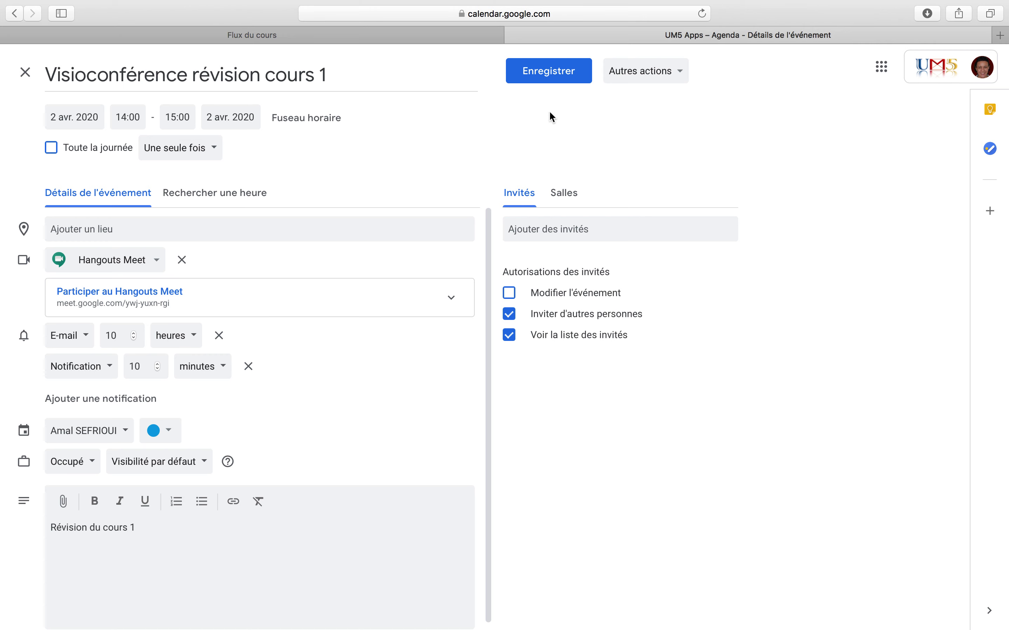
pyautogui.click(549, 69)
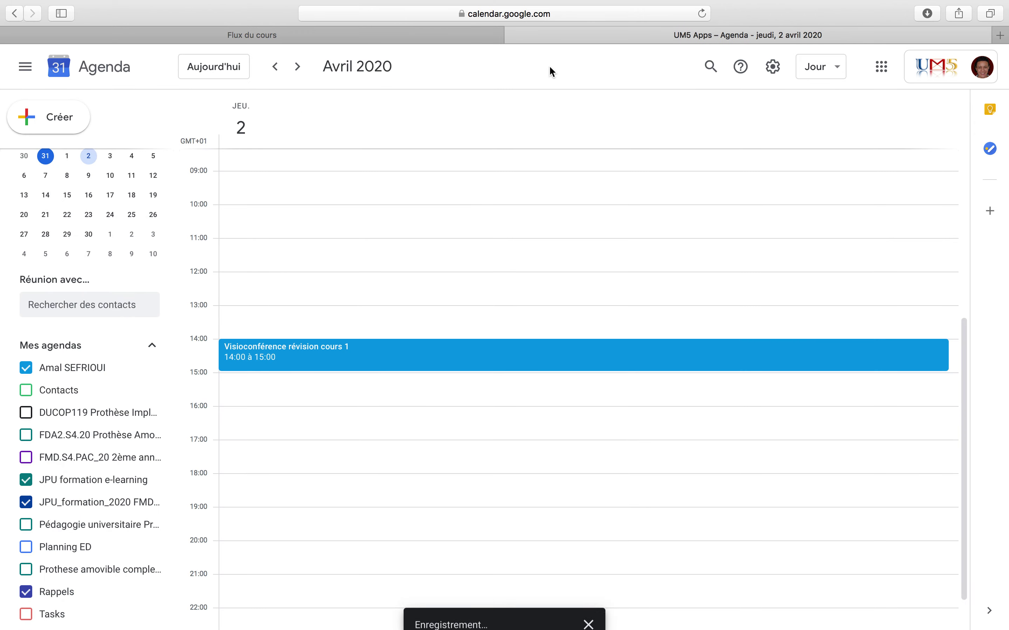
# Step: Copy the Hangouts Meet link from the saved event's details
pyautogui.click(490, 357)
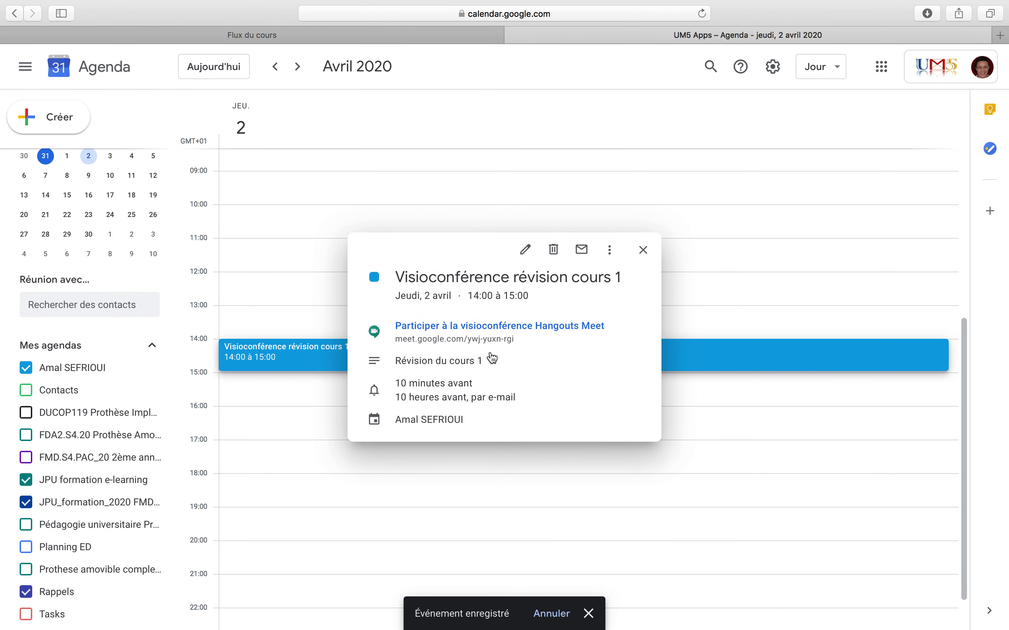
pyautogui.moveTo(452, 353)
pyautogui.click(639, 329)
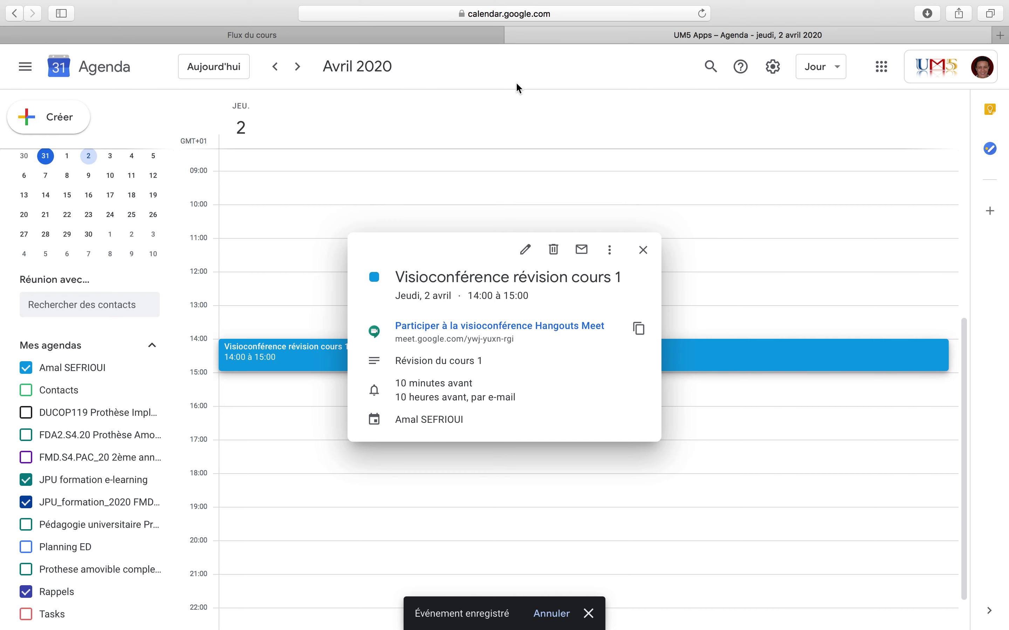
# Step: Return to Classroom, start a post in the course stream and attach the copied Meet link to it
pyautogui.click(449, 31)
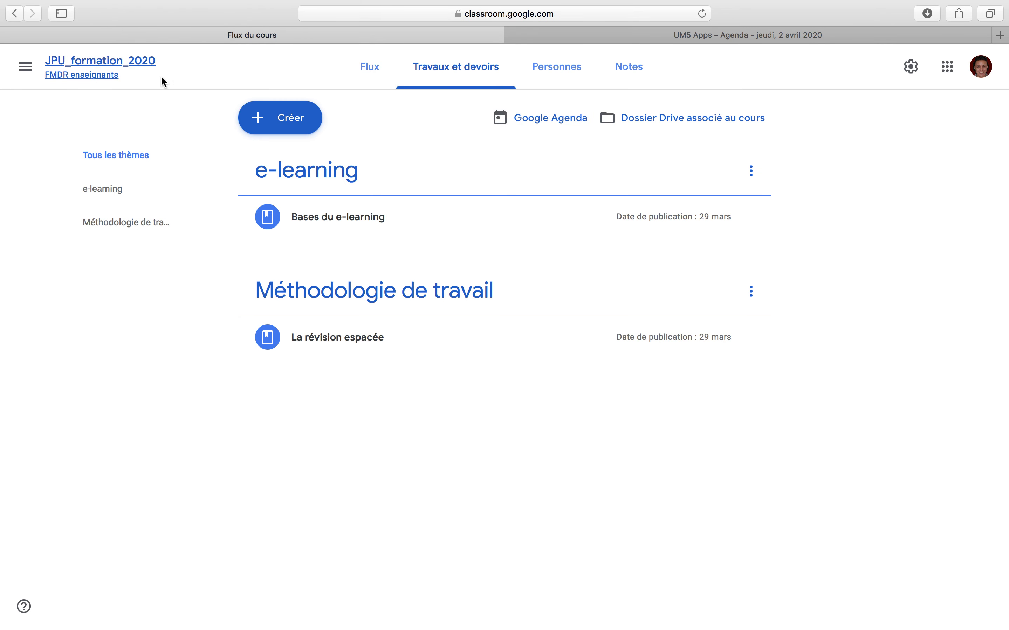
pyautogui.click(370, 70)
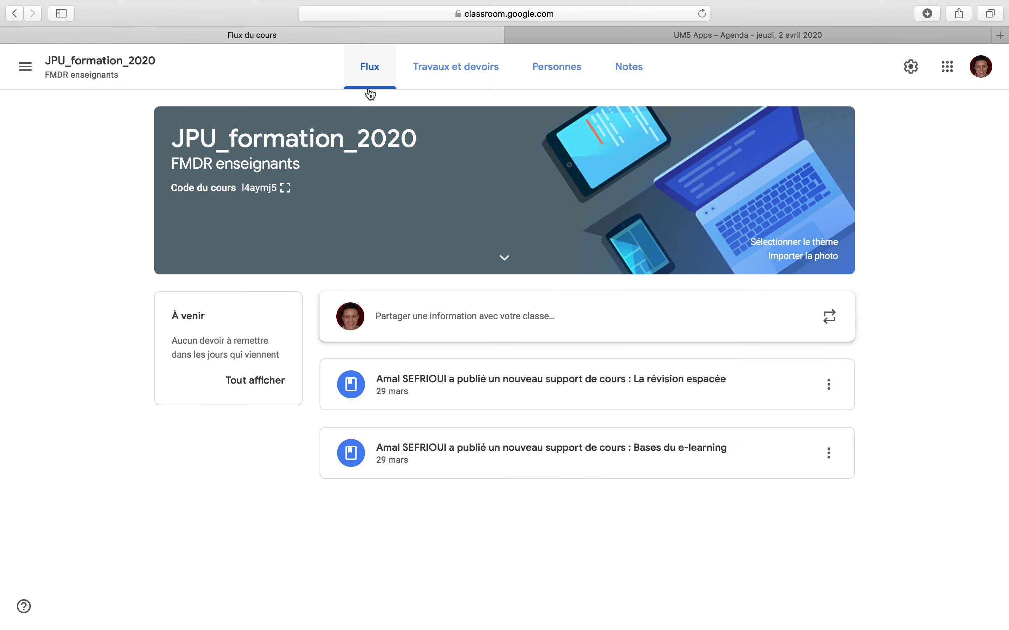
pyautogui.click(388, 319)
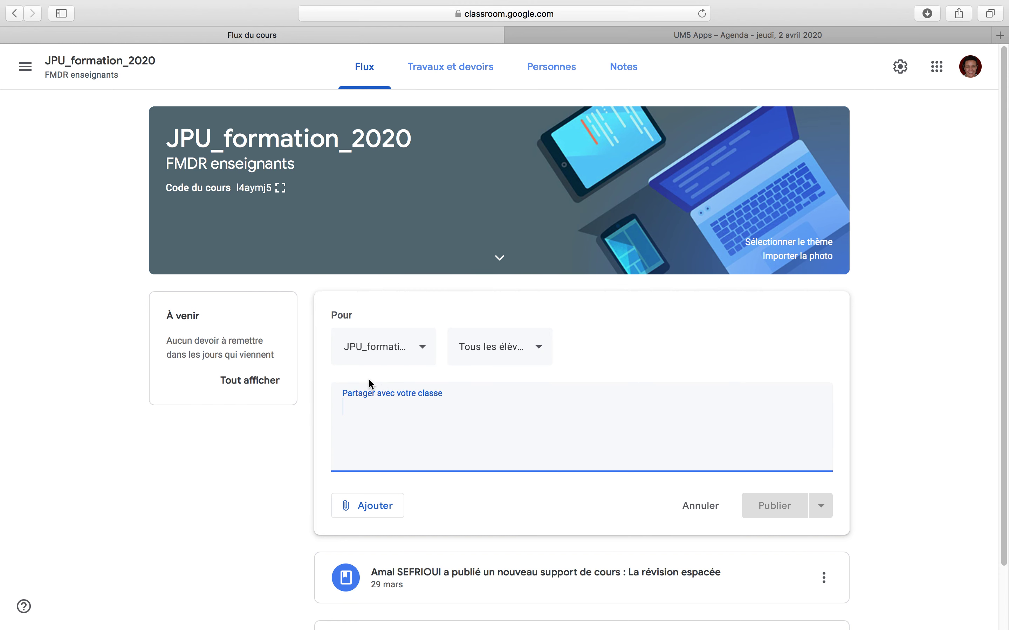
pyautogui.click(378, 508)
pyautogui.click(382, 558)
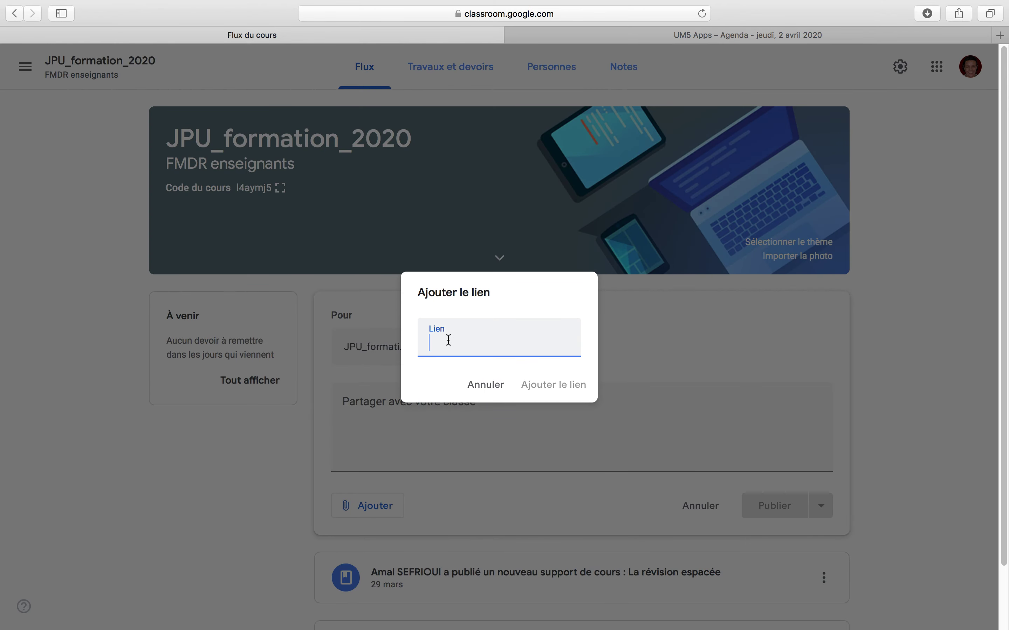
pyautogui.press('super+v')
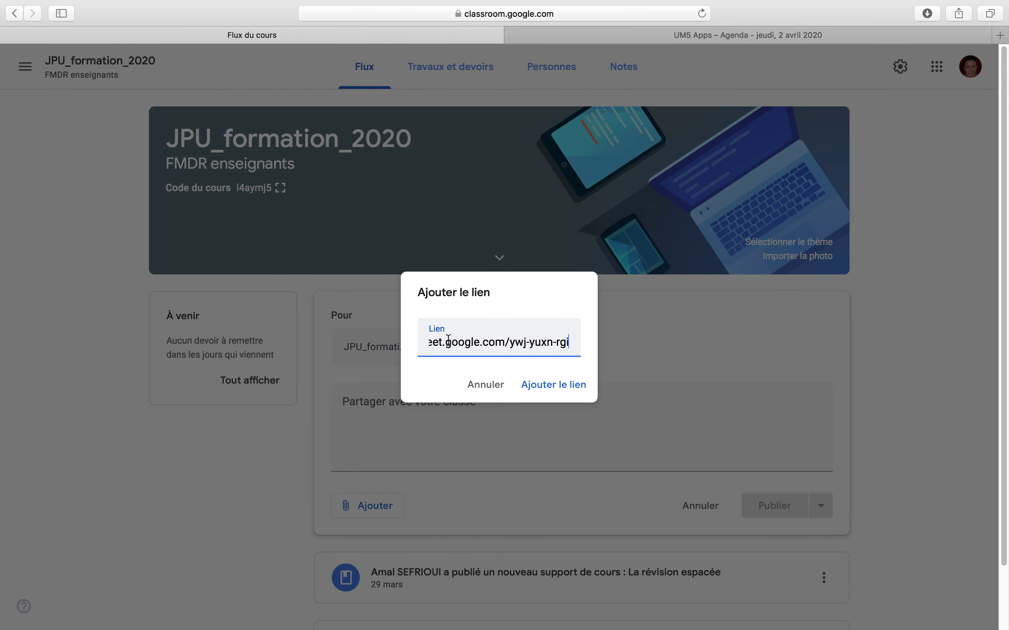
pyautogui.click(530, 386)
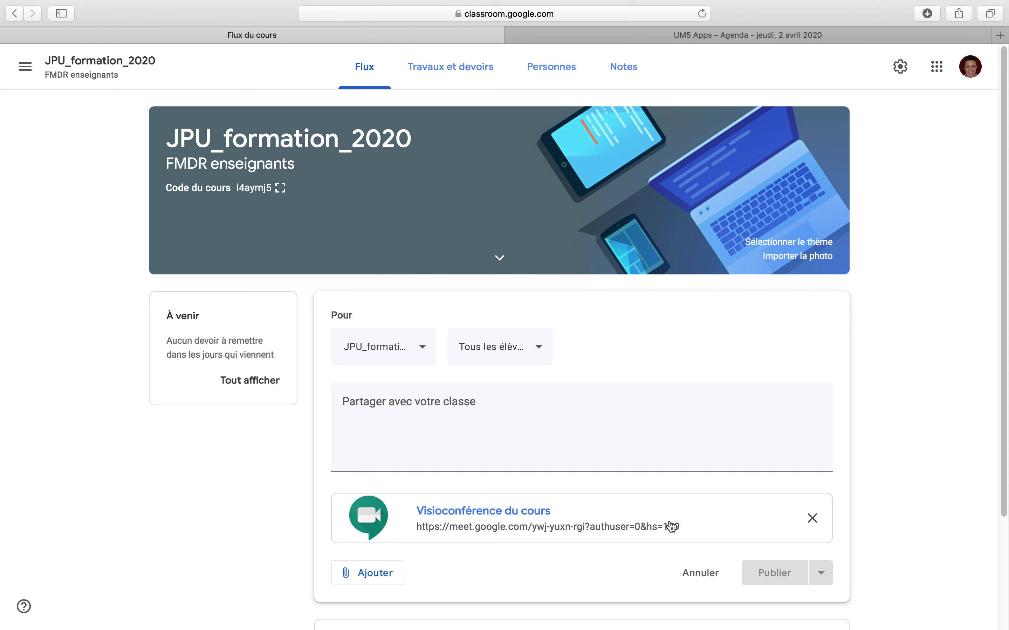
# Step: Write "Réunion par visioconférence pour révision" as the post's message and publish it to the class
pyautogui.click(371, 421)
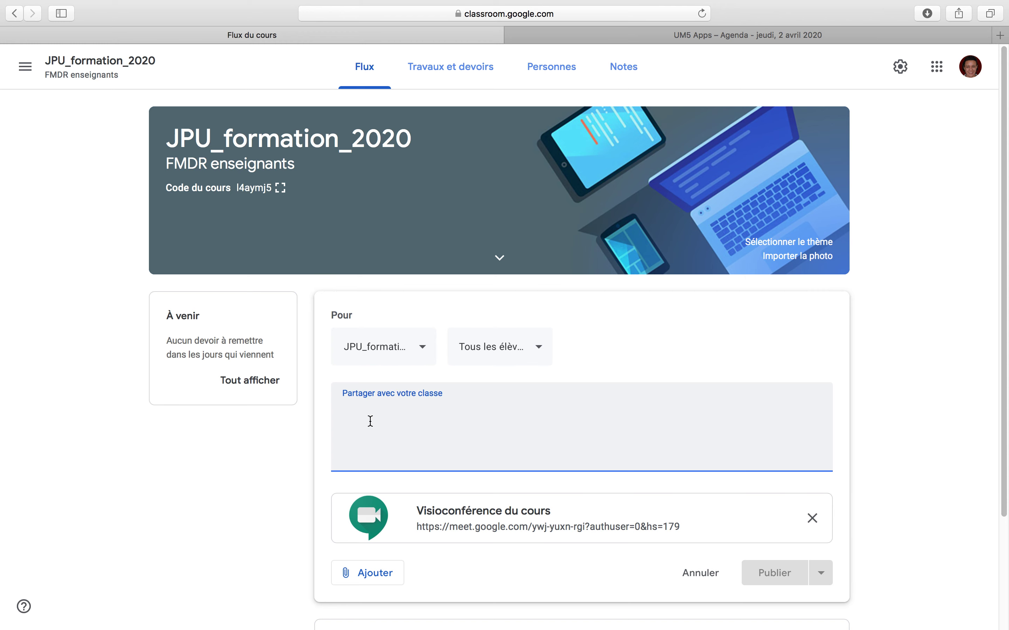
pyautogui.write('Réunion par visioconf')
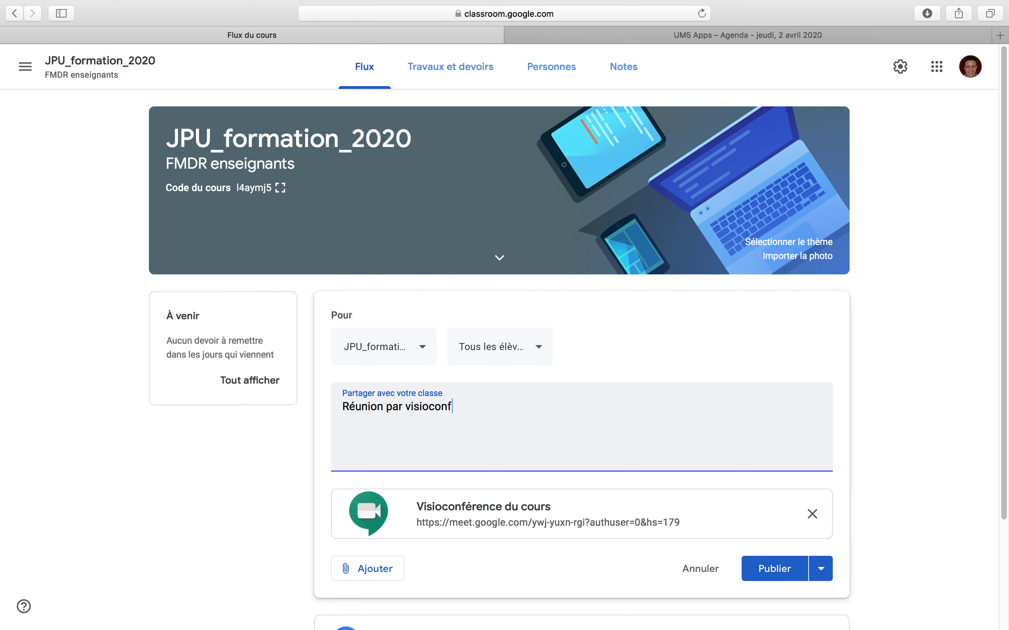
pyautogui.write('ce pour révision')
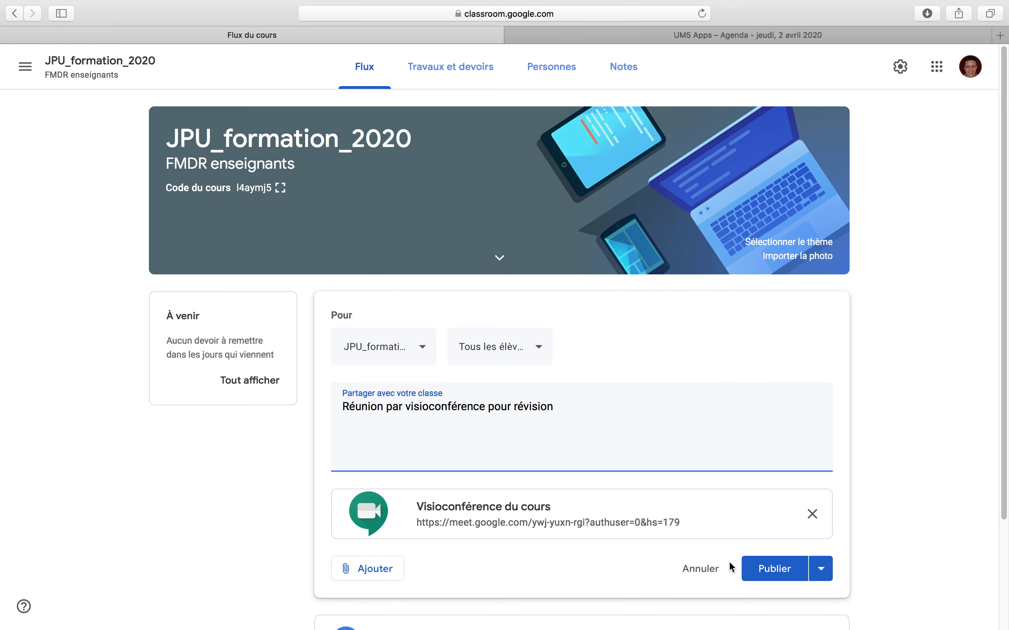
pyautogui.click(771, 568)
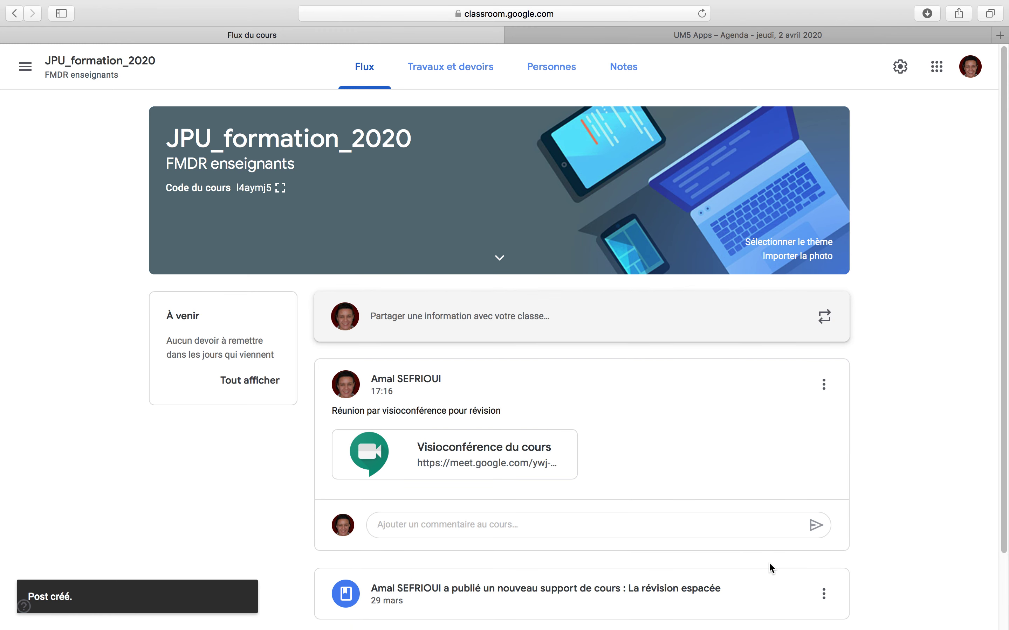
# Step: Open the video conference link in the published post and allow Meet to use the camera and microphone
pyautogui.scroll(-2, 770, 562)
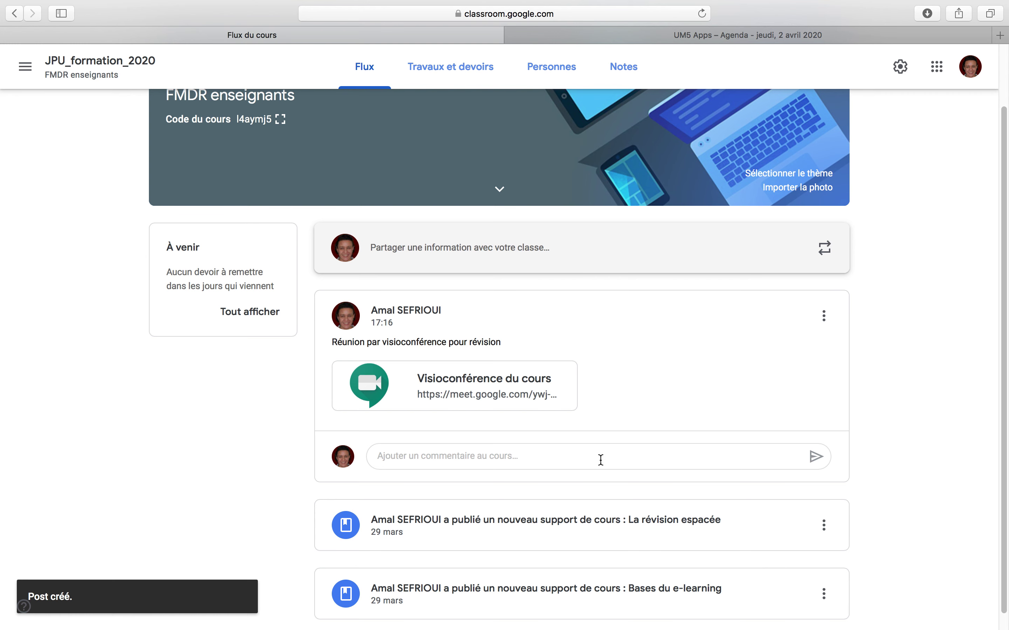
pyautogui.click(512, 391)
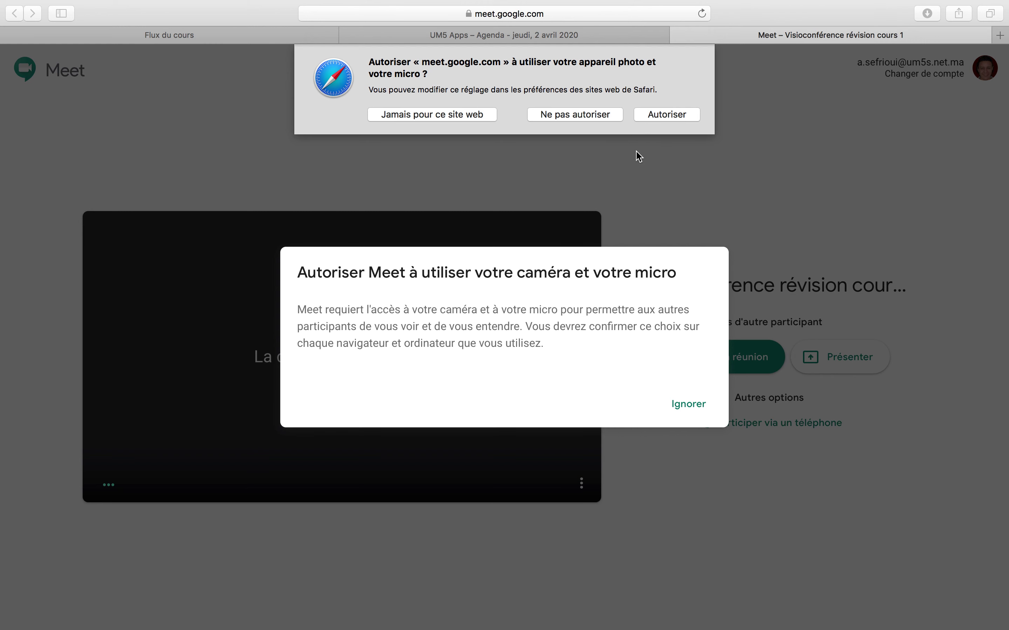
pyautogui.click(675, 115)
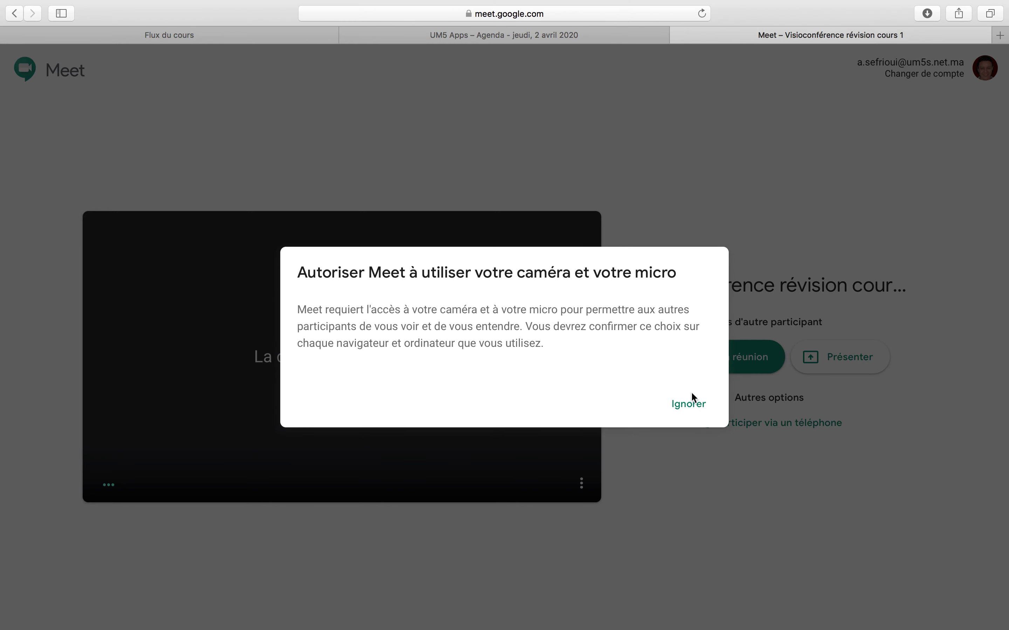
# Step: Dismiss the camera and microphone permission notice, turn off both devices and join the meeting
pyautogui.click(690, 405)
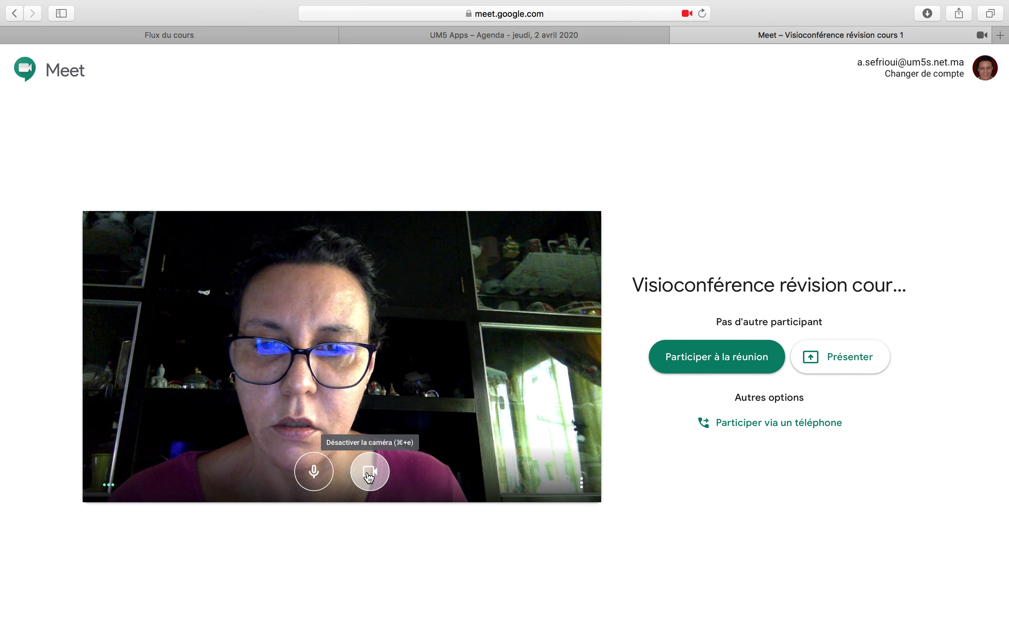
pyautogui.click(369, 475)
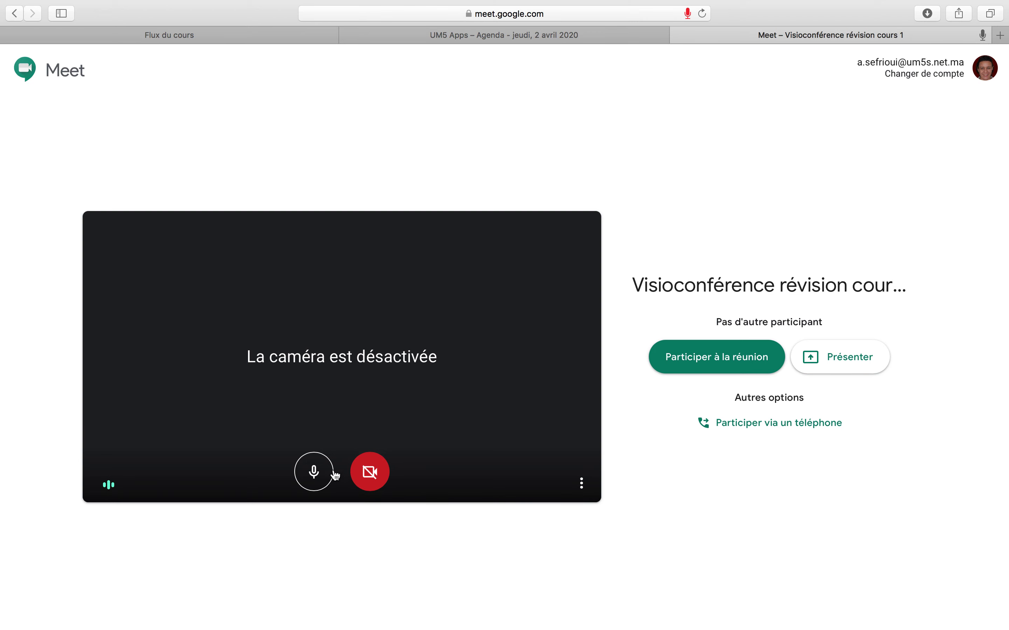
pyautogui.click(316, 474)
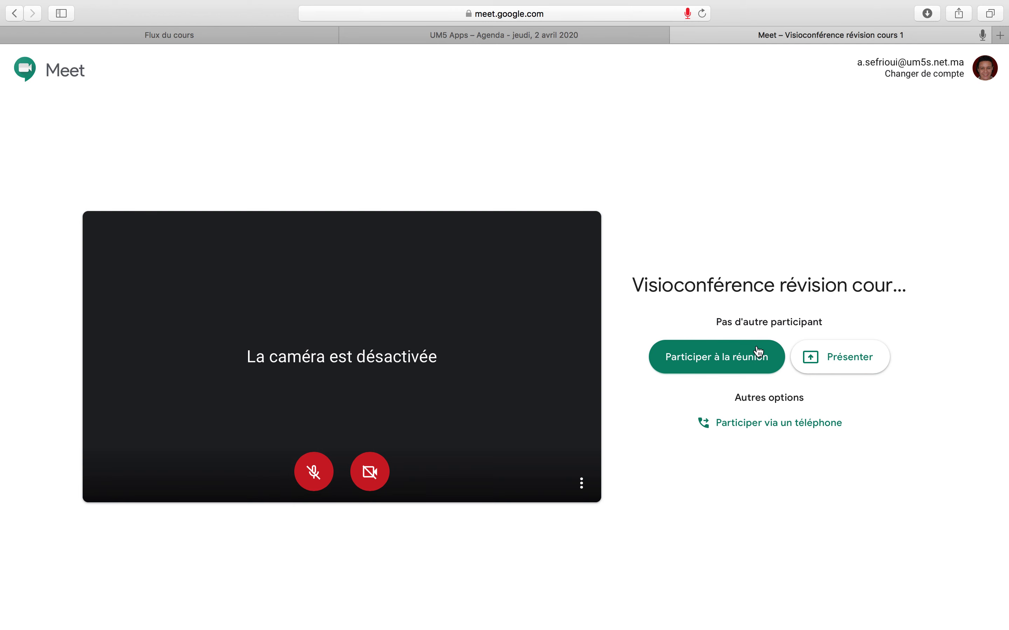
pyautogui.click(737, 363)
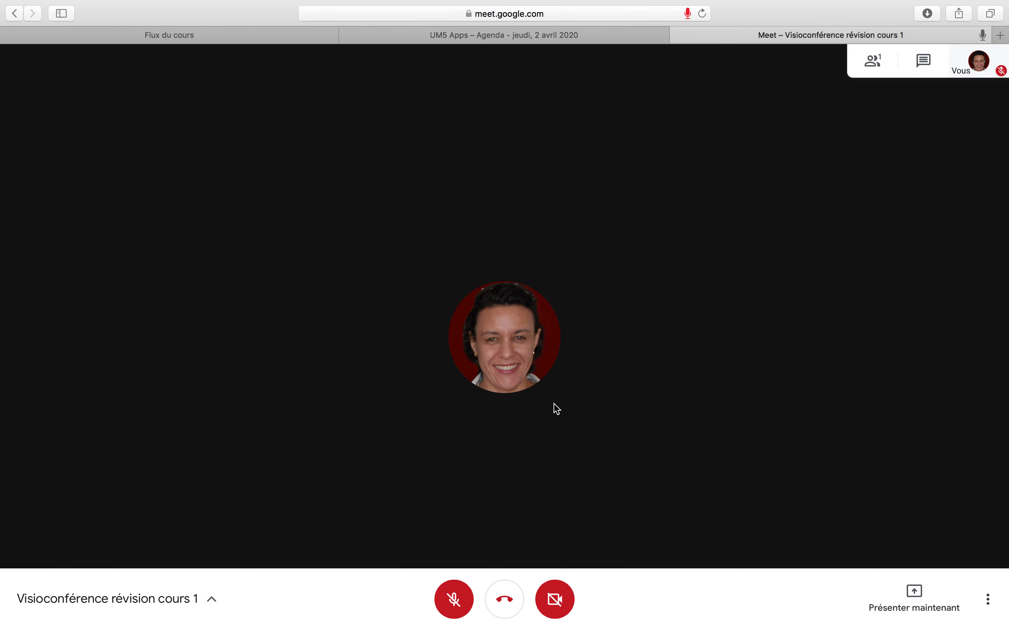
# Step: Unmute the microphone in the meeting and view the available presentation options for screen sharing
pyautogui.click(548, 591)
pyautogui.click(452, 600)
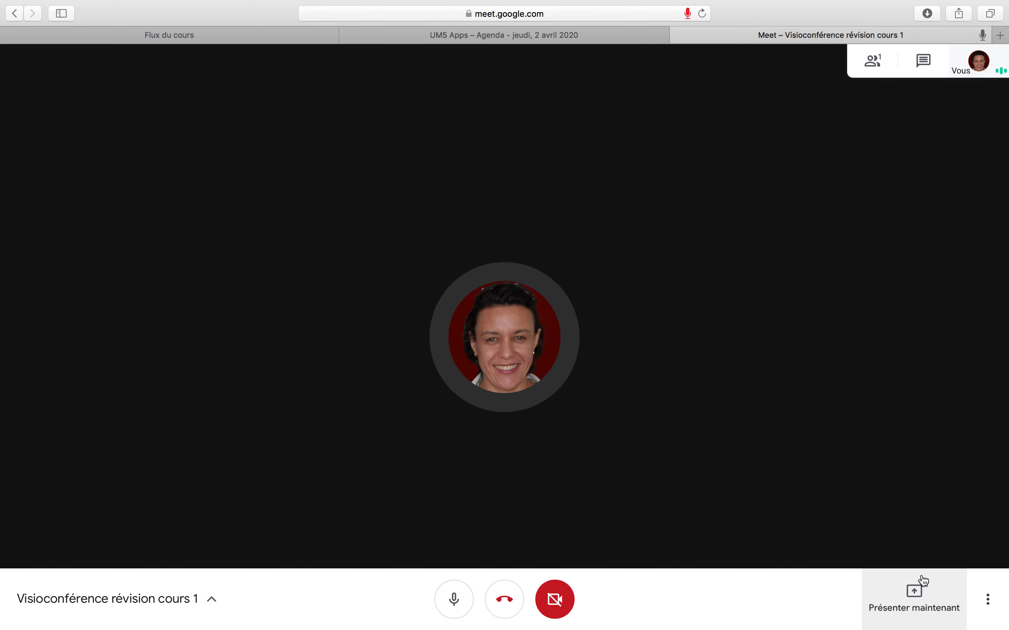
pyautogui.click(915, 597)
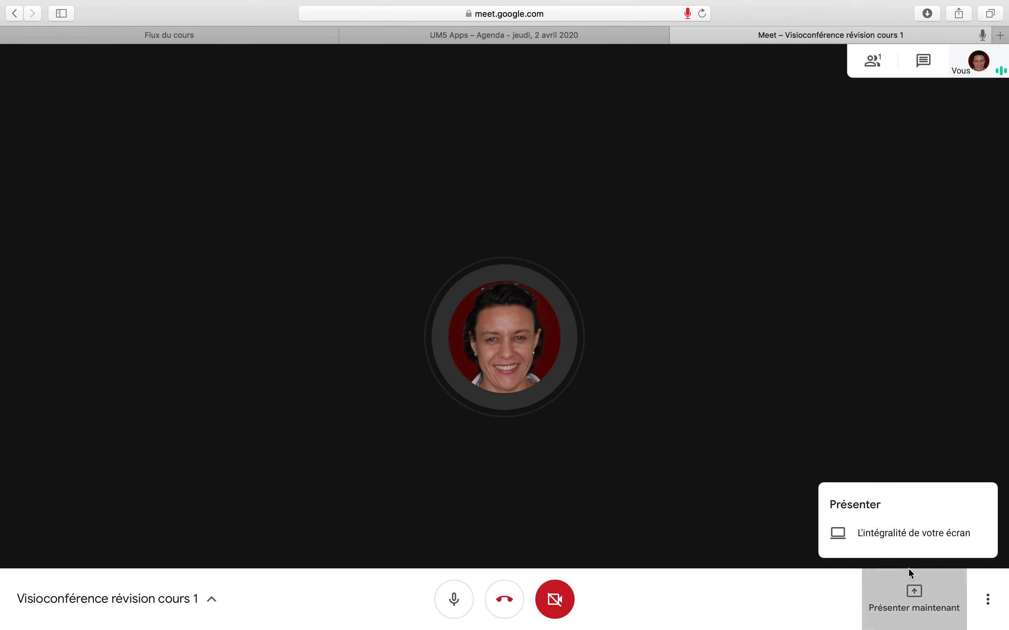
pyautogui.click(908, 600)
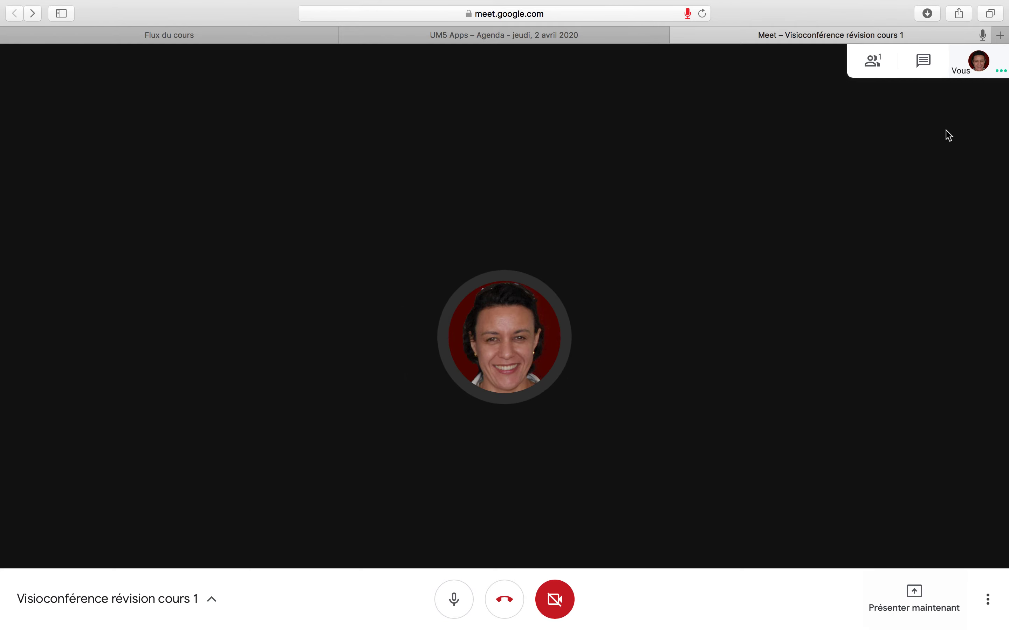
# Step: Switch to Classroom and open La révision.pdf from the "La révision espacée" course material
pyautogui.press('ctrl+super+f')
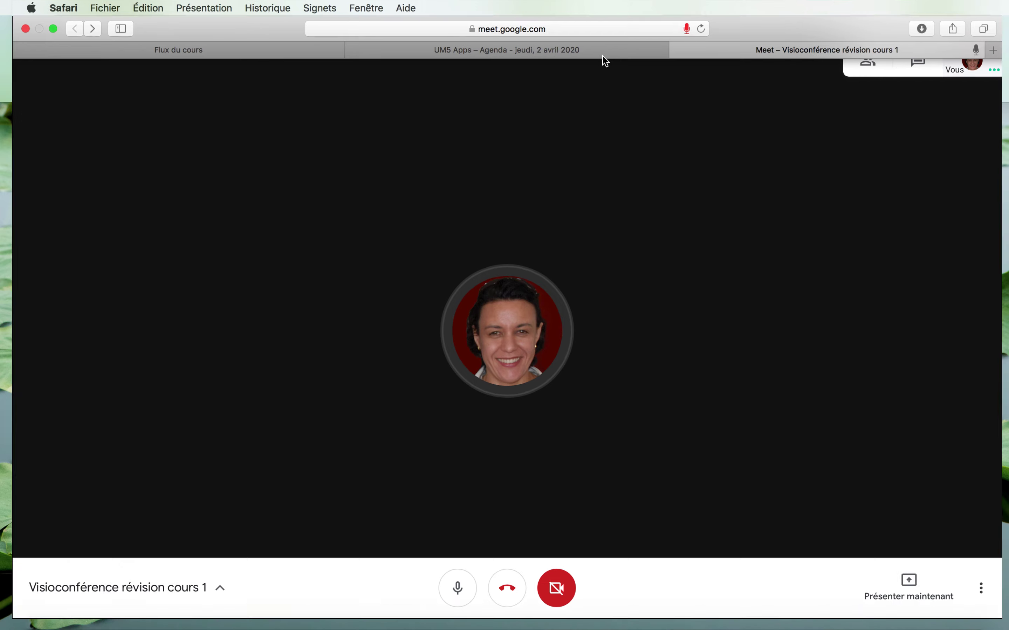
pyautogui.click(279, 50)
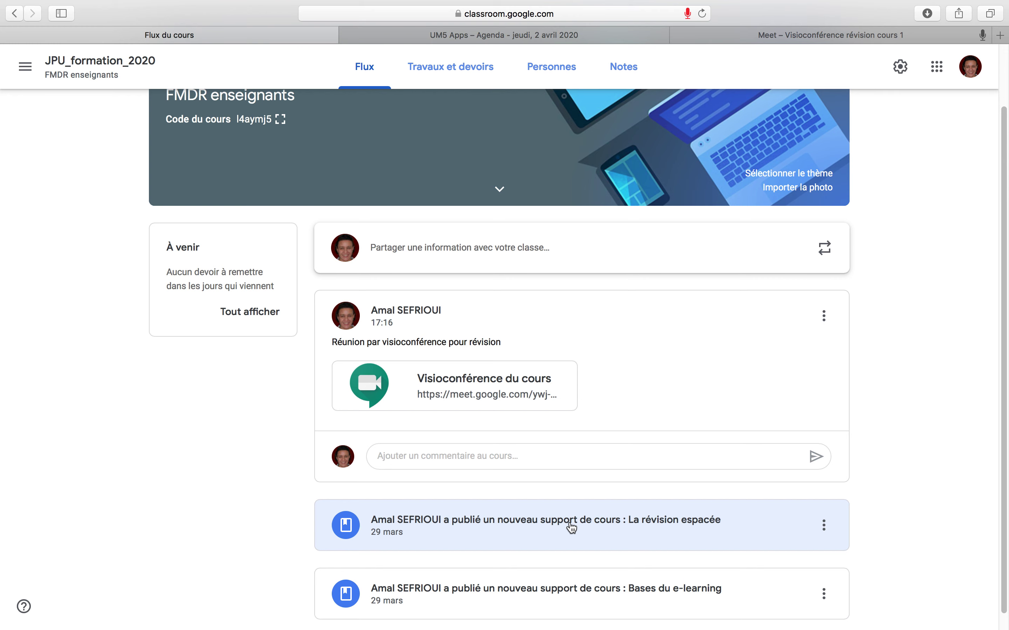
pyautogui.click(674, 521)
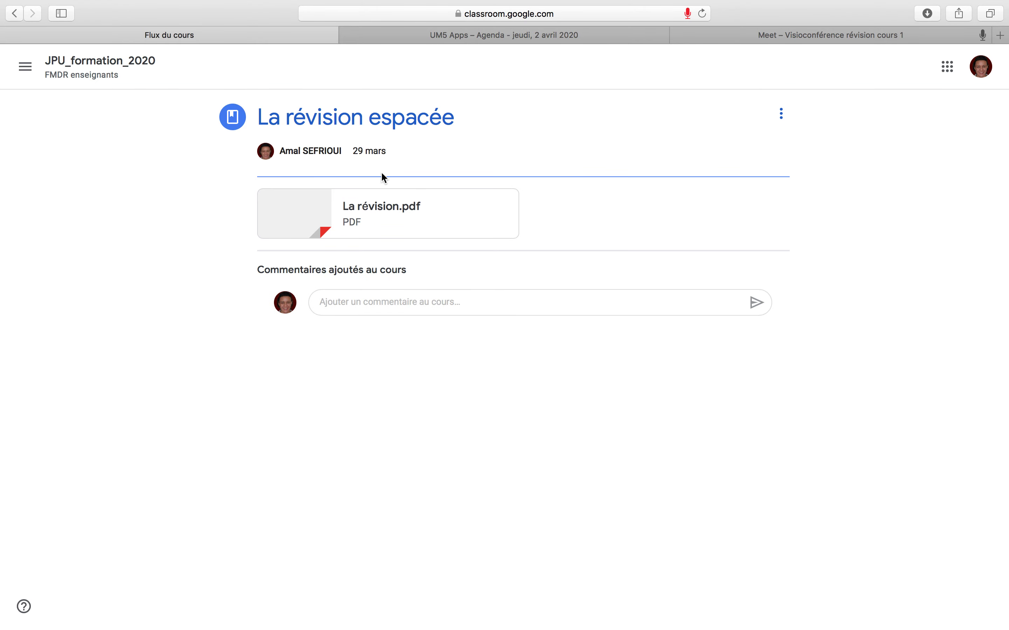
pyautogui.click(392, 210)
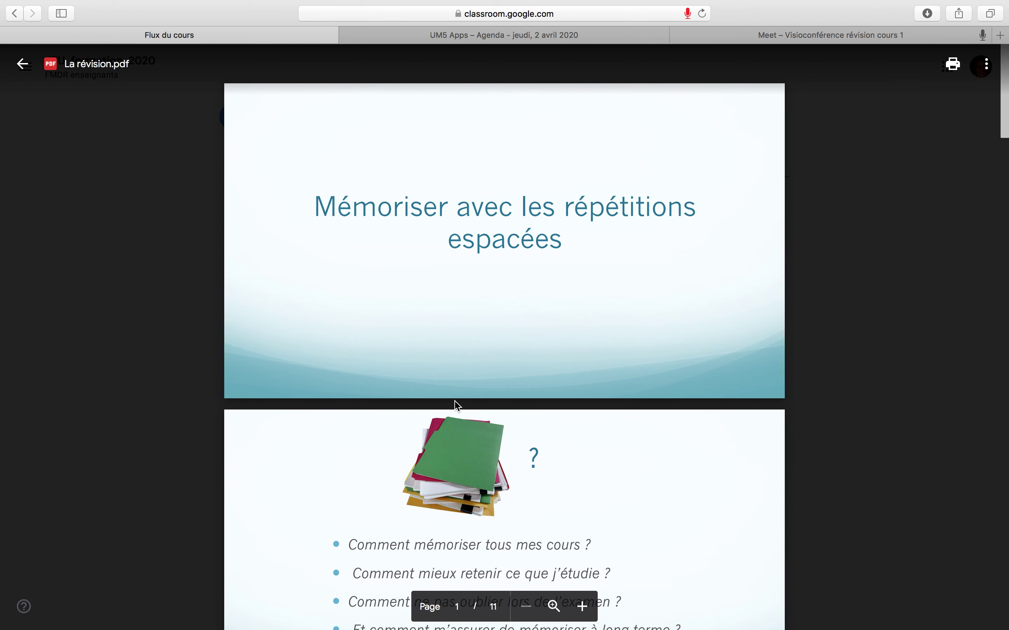
# Step: Return to the Meet call and send the chat message "vous avez tout compris" to all participants
pyautogui.click(772, 34)
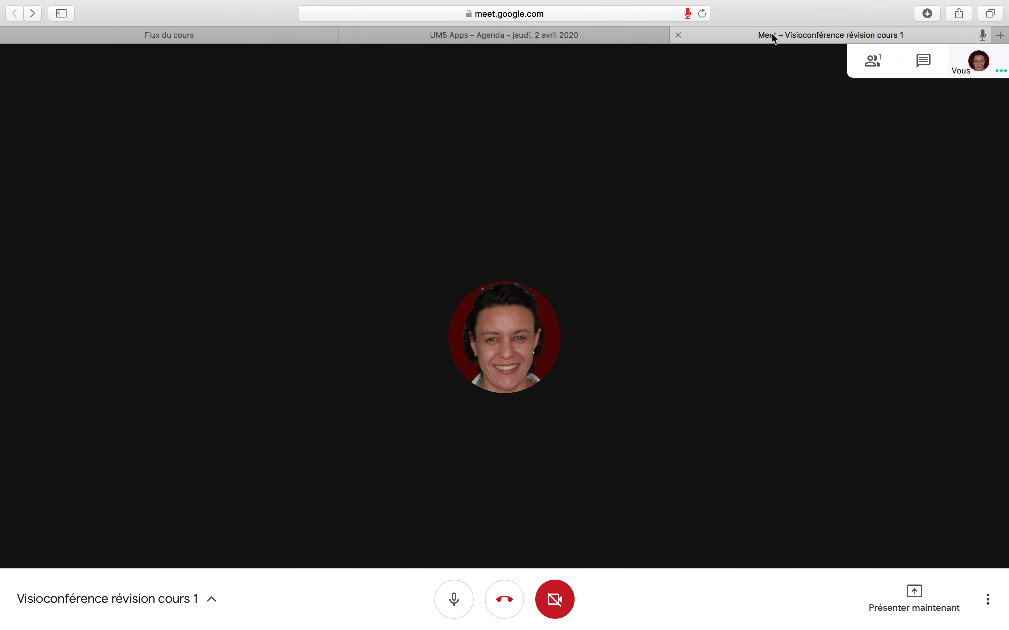
pyautogui.click(924, 63)
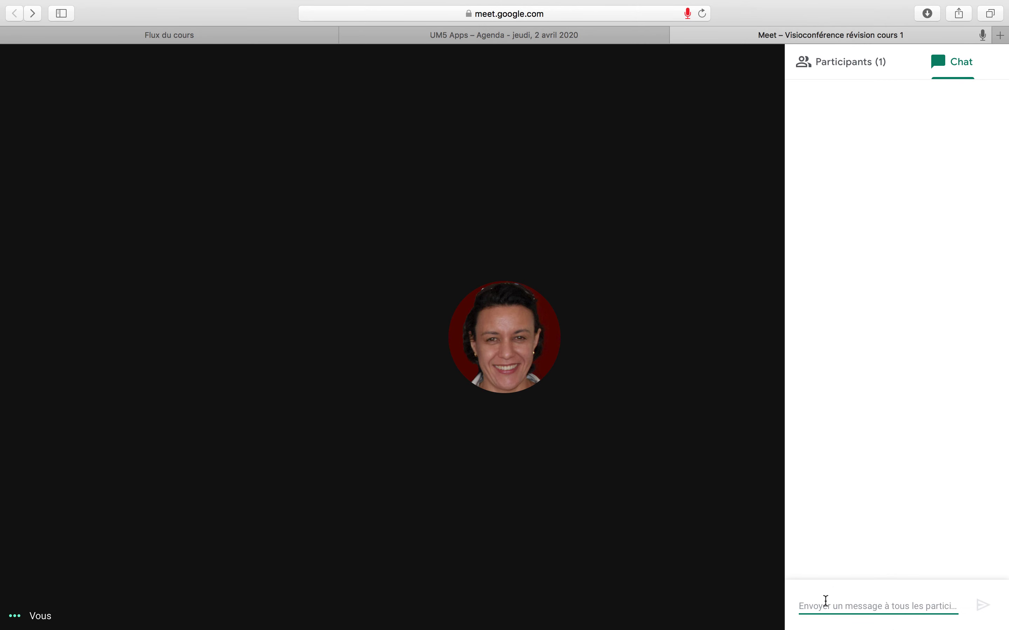
pyautogui.write('vous avez tout compris')
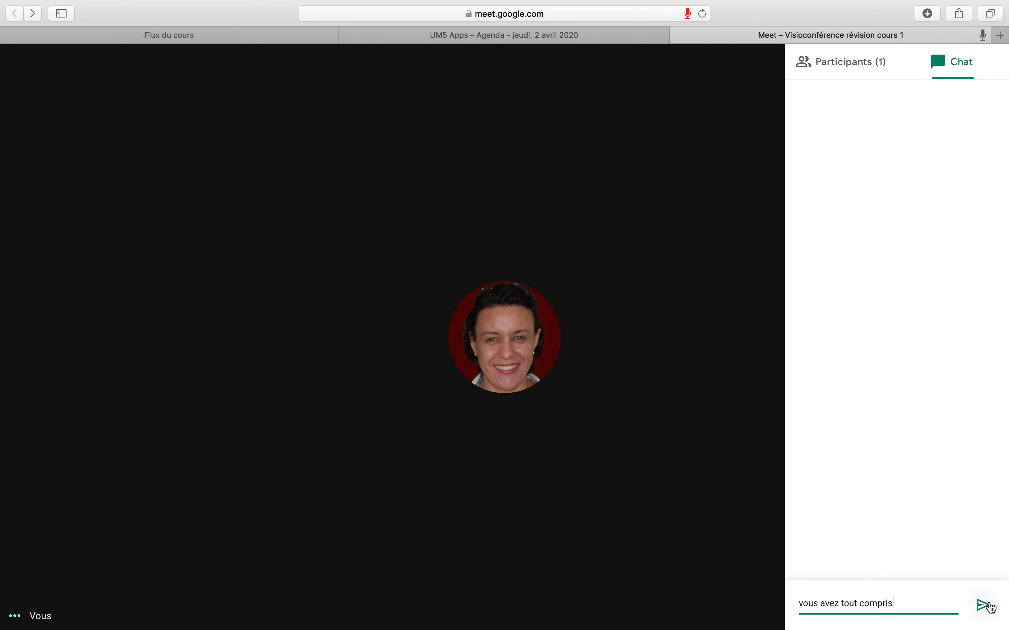
pyautogui.click(989, 604)
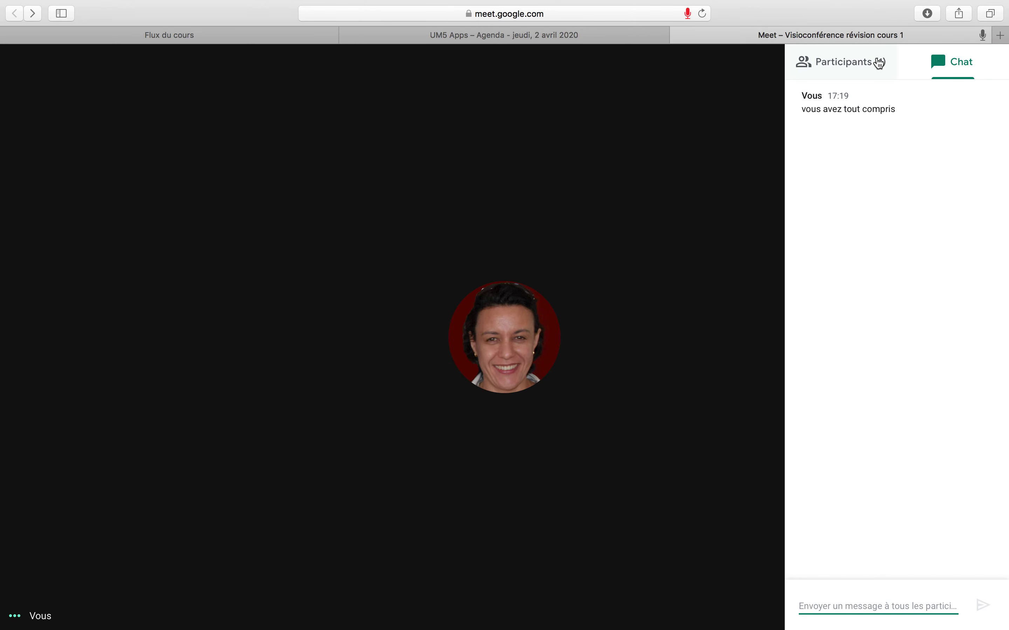
# Step: Pin your own tile from the participants list, close the list and show the additional meeting options, including recording
pyautogui.click(884, 63)
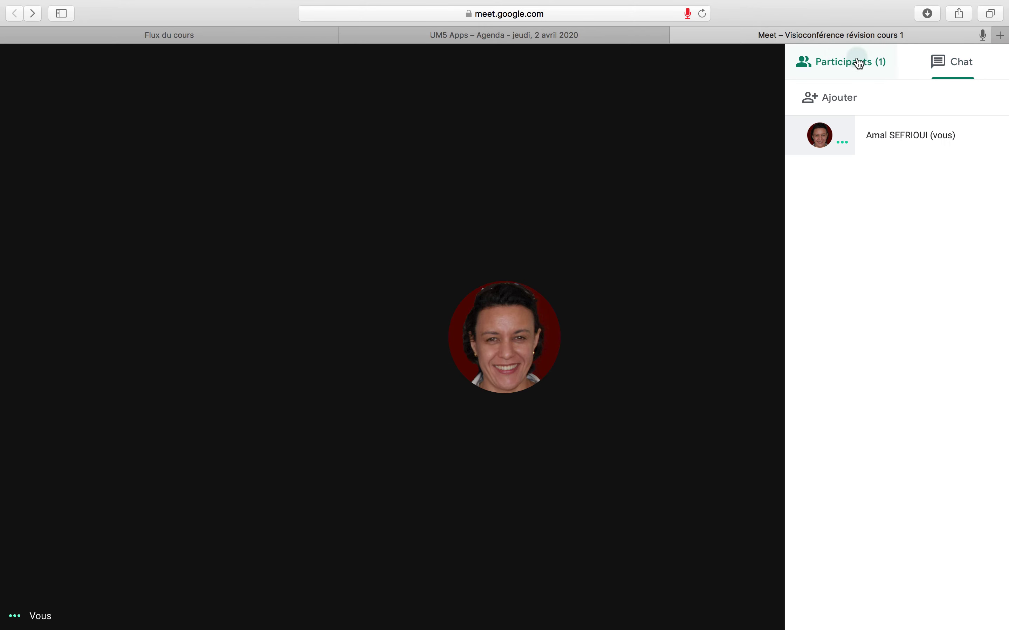
pyautogui.click(821, 142)
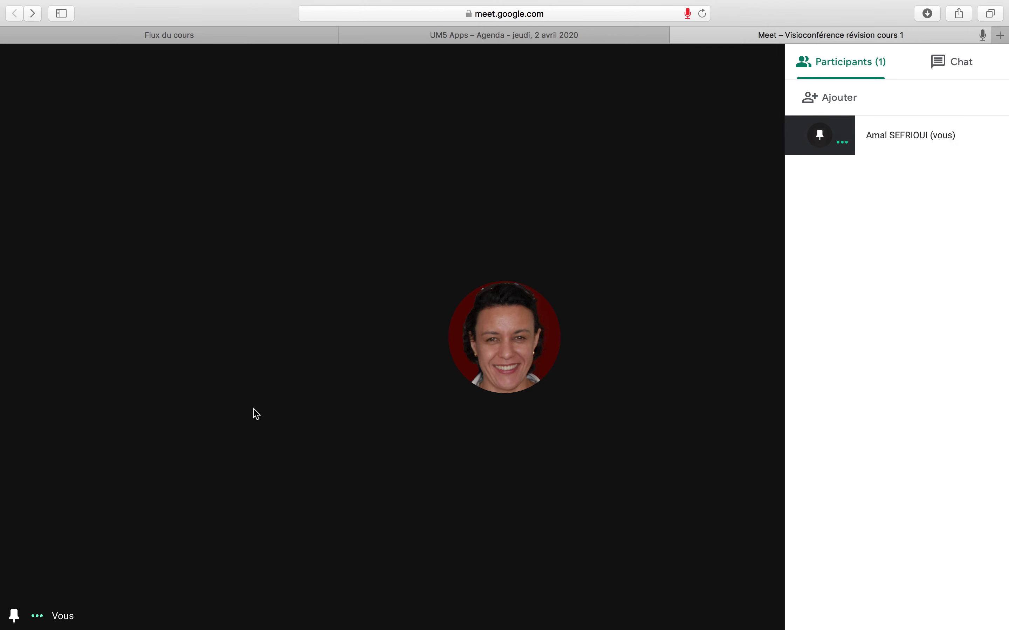
pyautogui.click(39, 618)
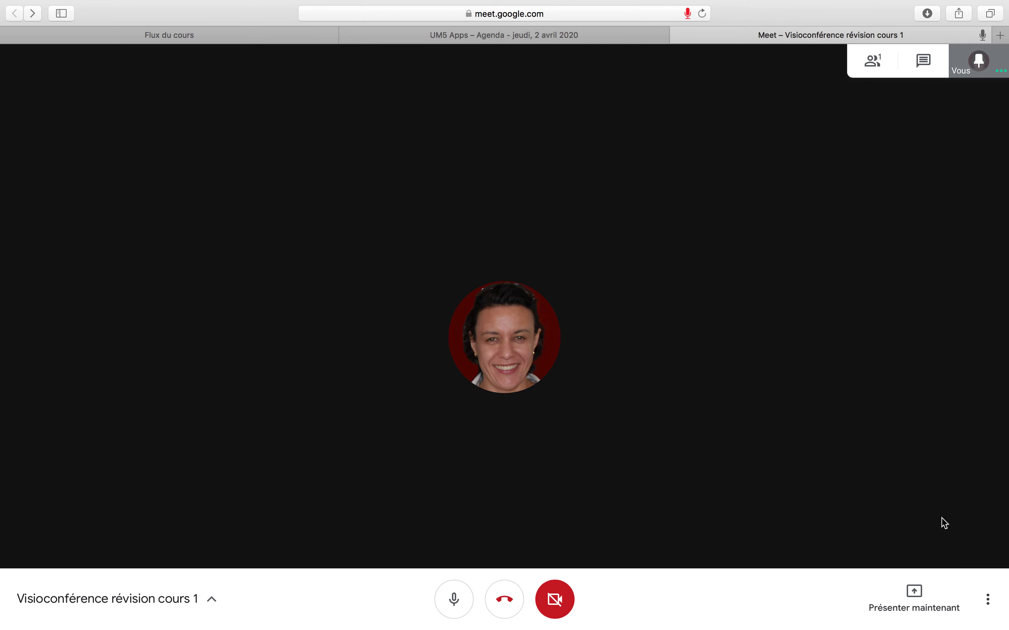
pyautogui.click(987, 599)
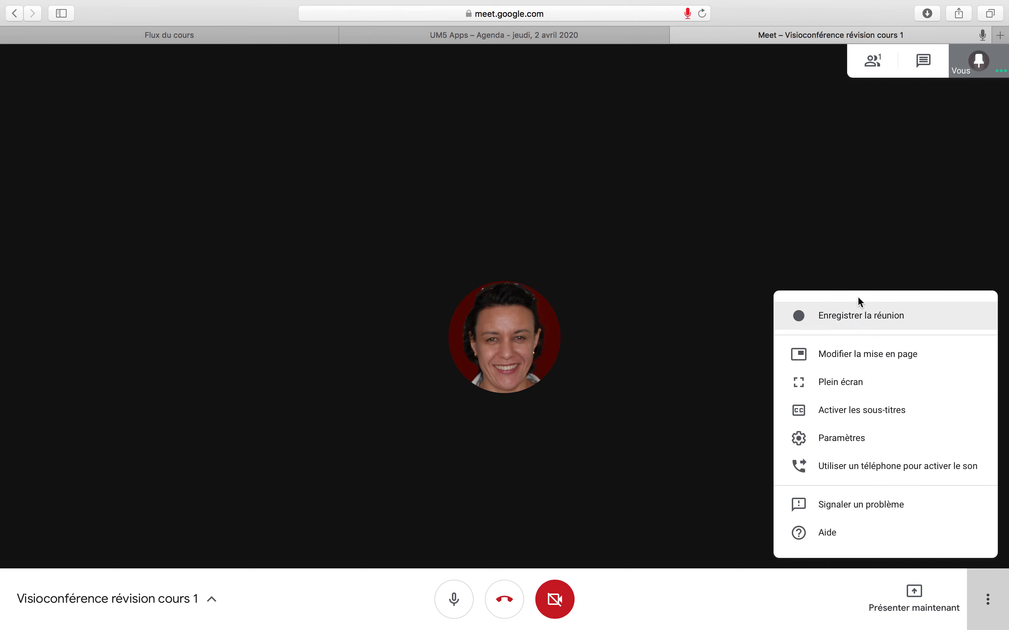
# Step: Switch to Classroom, close La révision.pdf and go back to the JPU_formation_2020 course stream
pyautogui.click(303, 38)
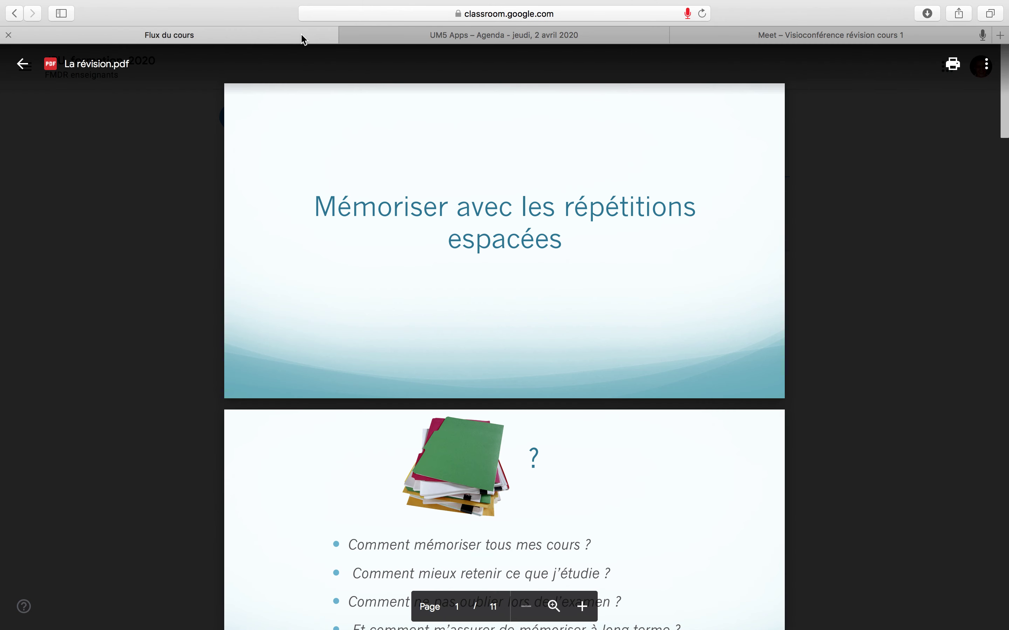
pyautogui.click(23, 64)
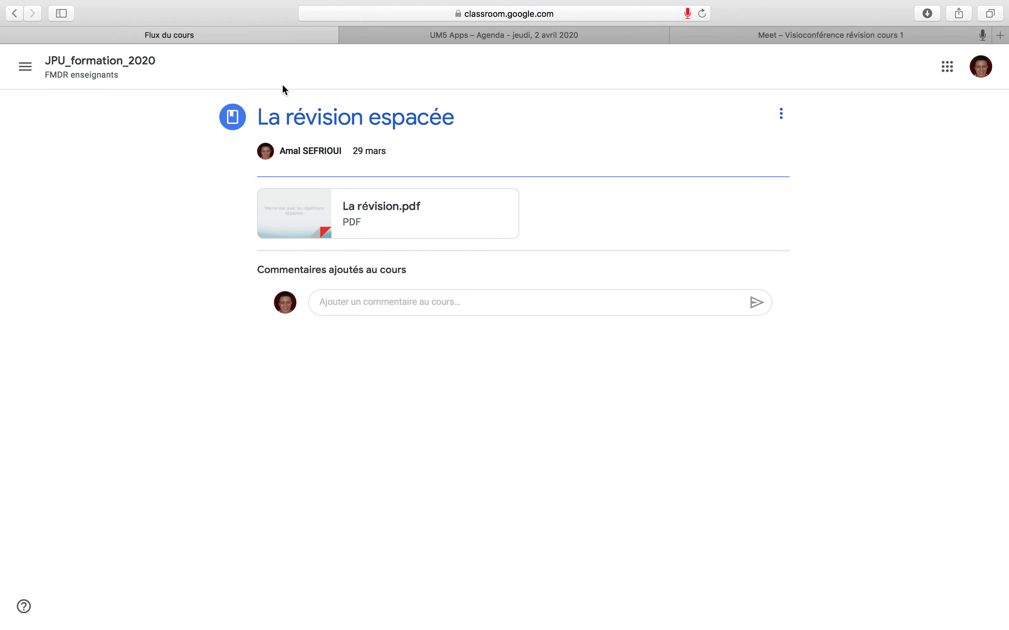
pyautogui.click(75, 68)
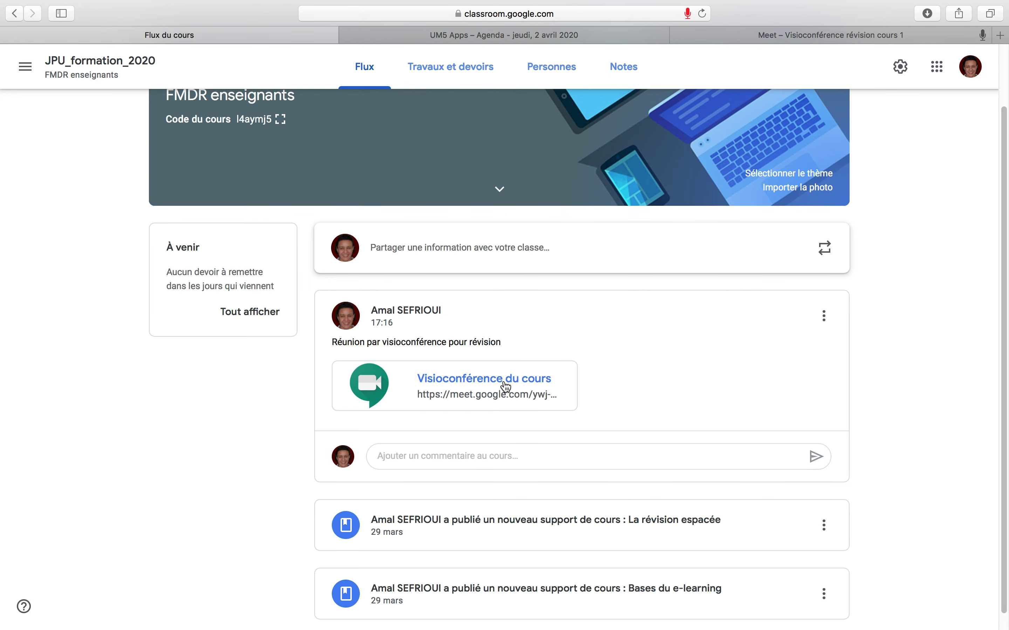
# Step: Edit the "Réunion par visioconférence pour révision" announcement, attach the video feu-mvah-uep (2020-03-31 at 03:52 GMT-7) from Google Drive and save it
pyautogui.click(824, 316)
pyautogui.click(732, 370)
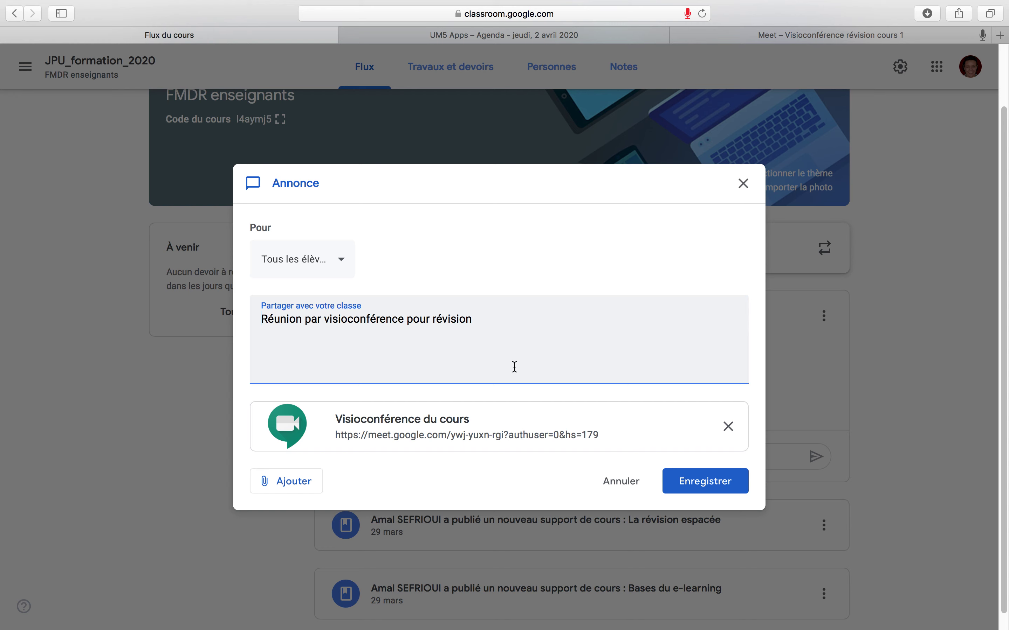
pyautogui.click(290, 492)
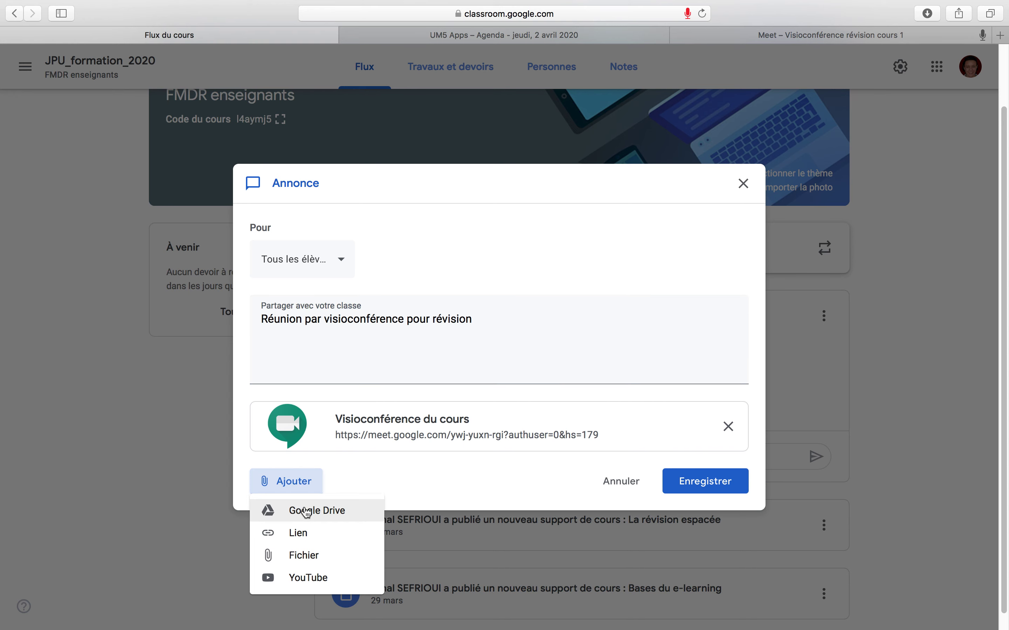
pyautogui.click(318, 511)
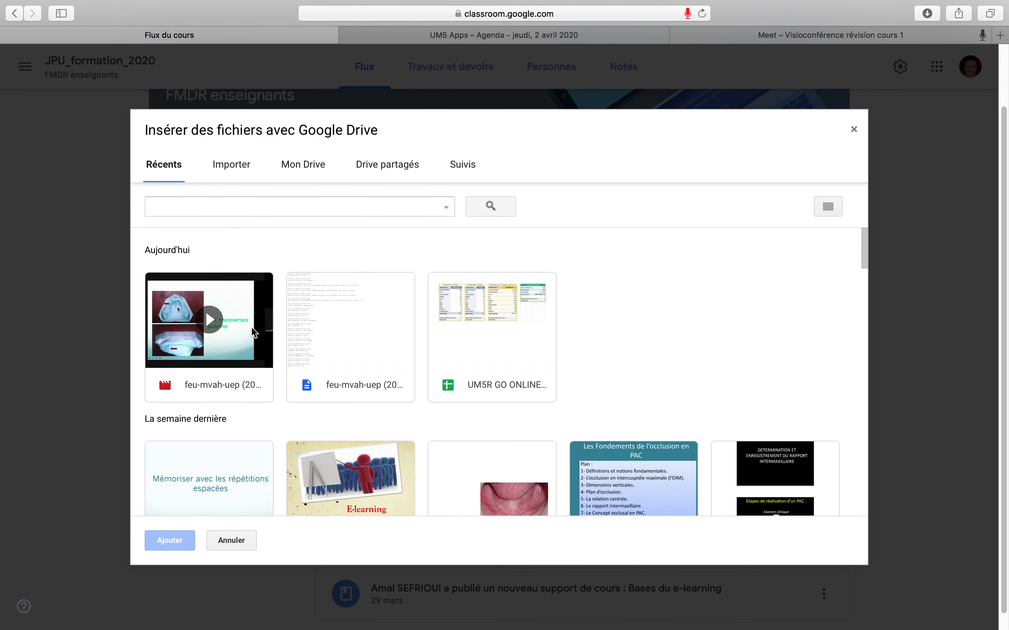
pyautogui.click(234, 346)
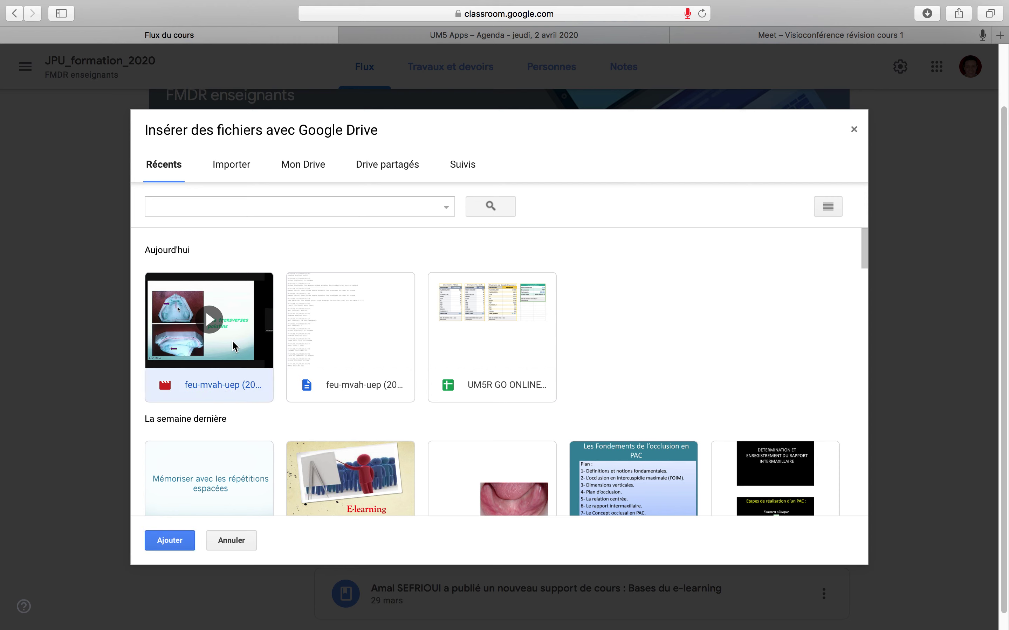
pyautogui.click(169, 540)
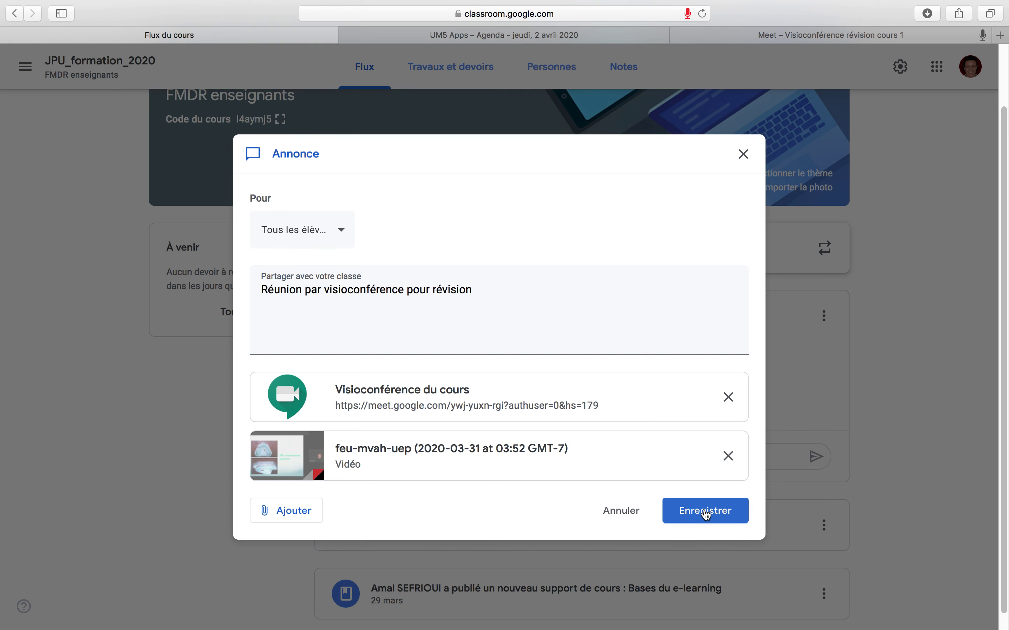
pyautogui.click(707, 513)
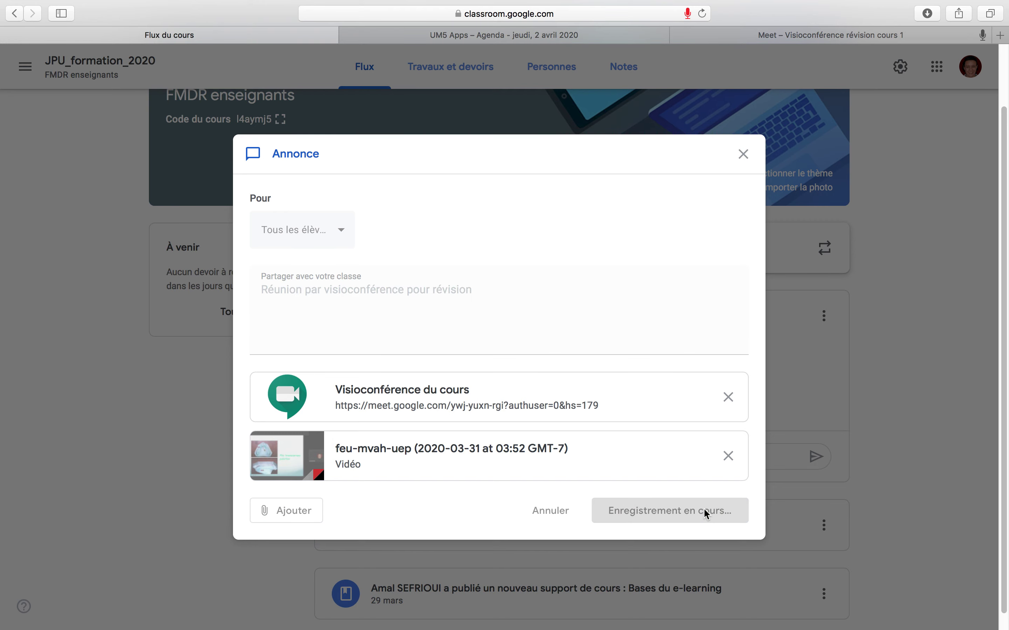